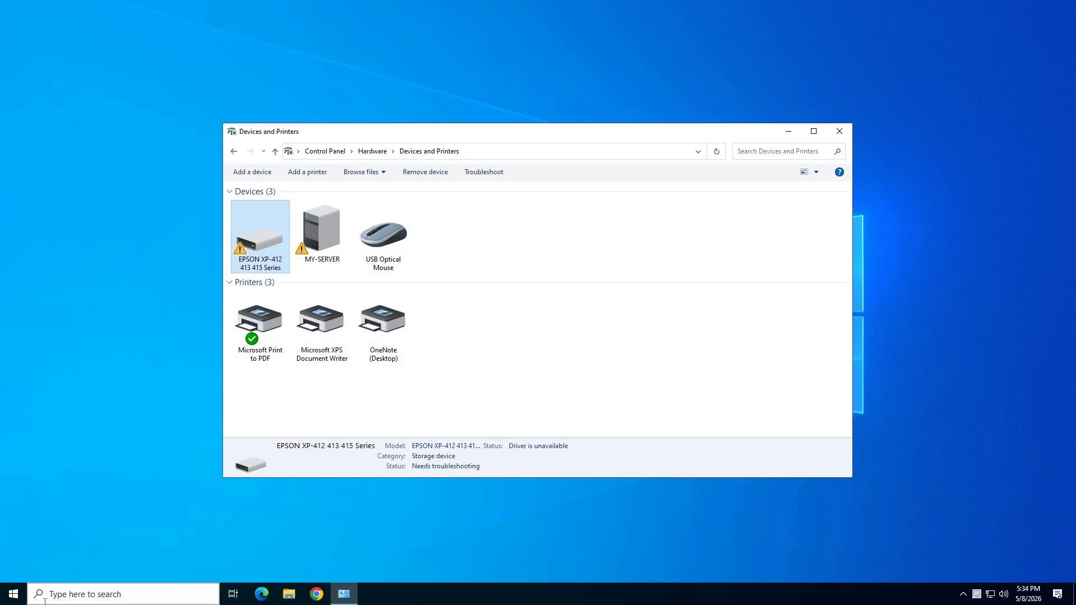
Step: Open Google Chrome and move its window aside so the EPSON device in Devices and Printers is visible
left_click(13, 594)
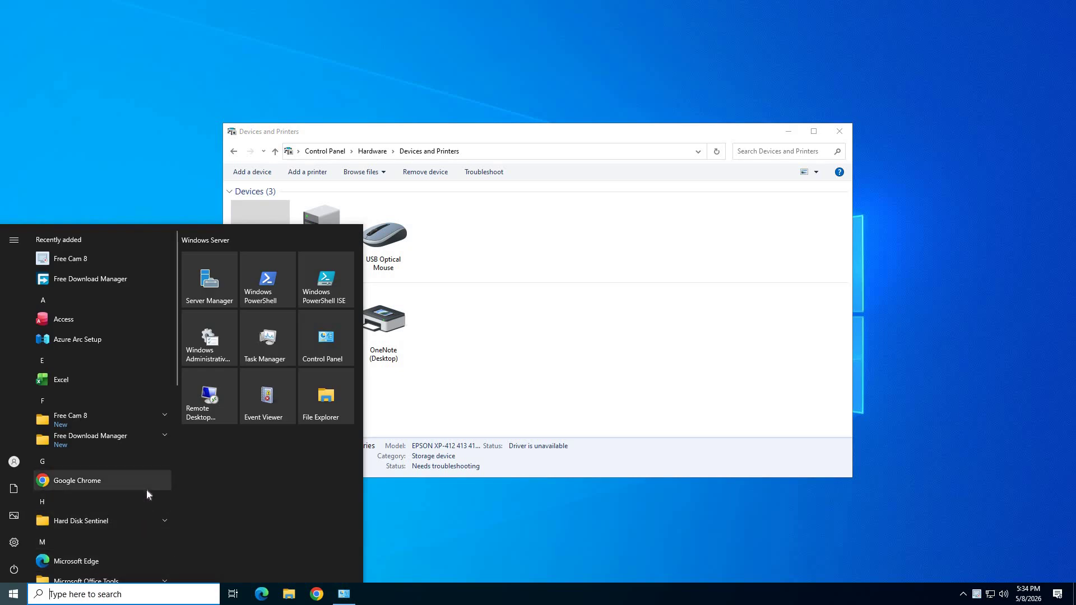
type("chr")
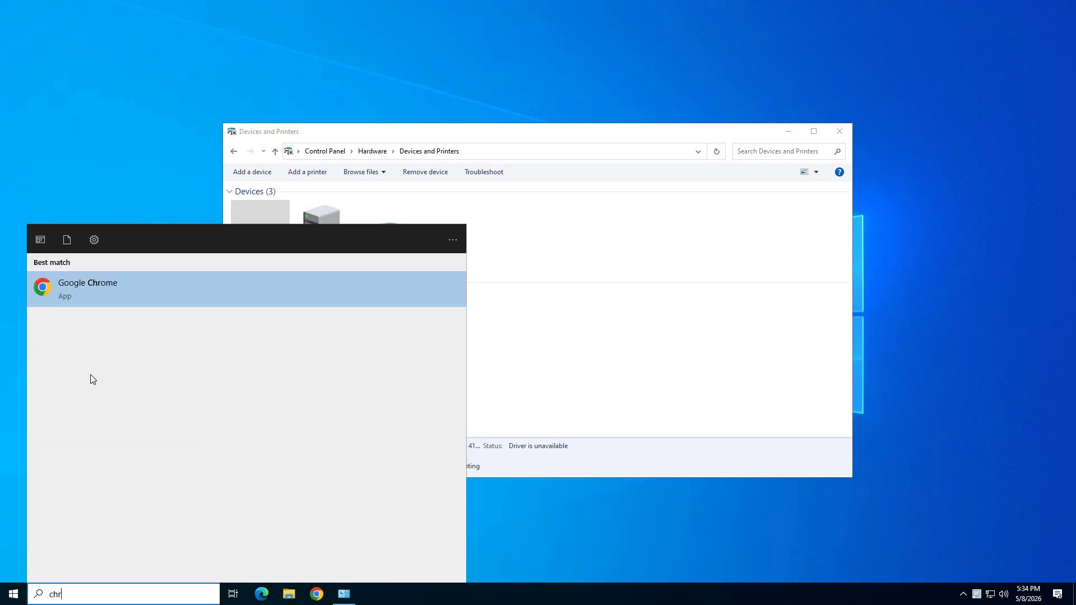
left_click(82, 292)
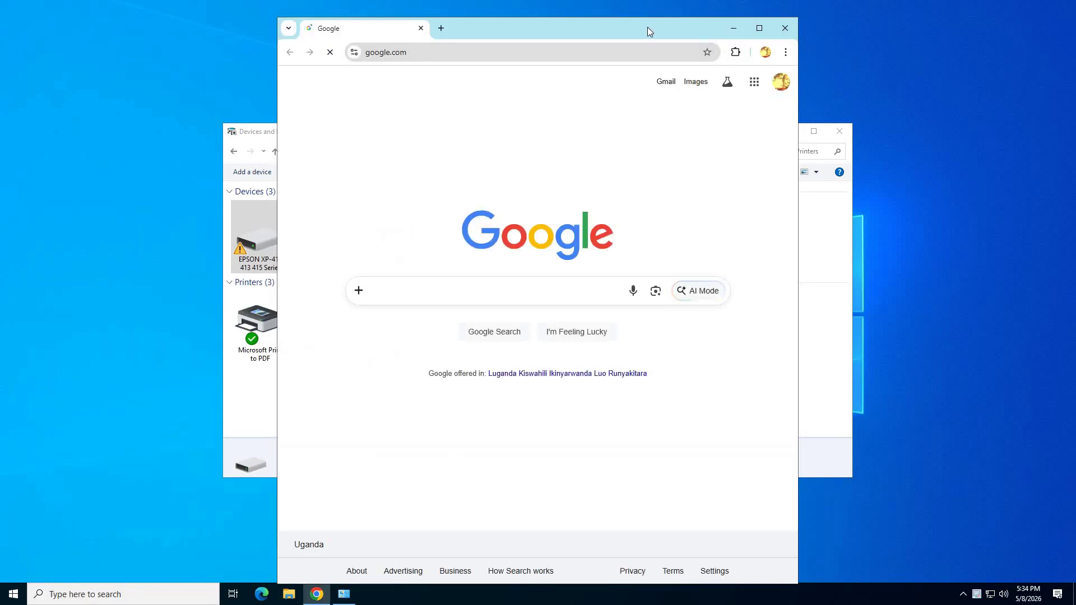
left_click_drag(648, 28, 887, 44)
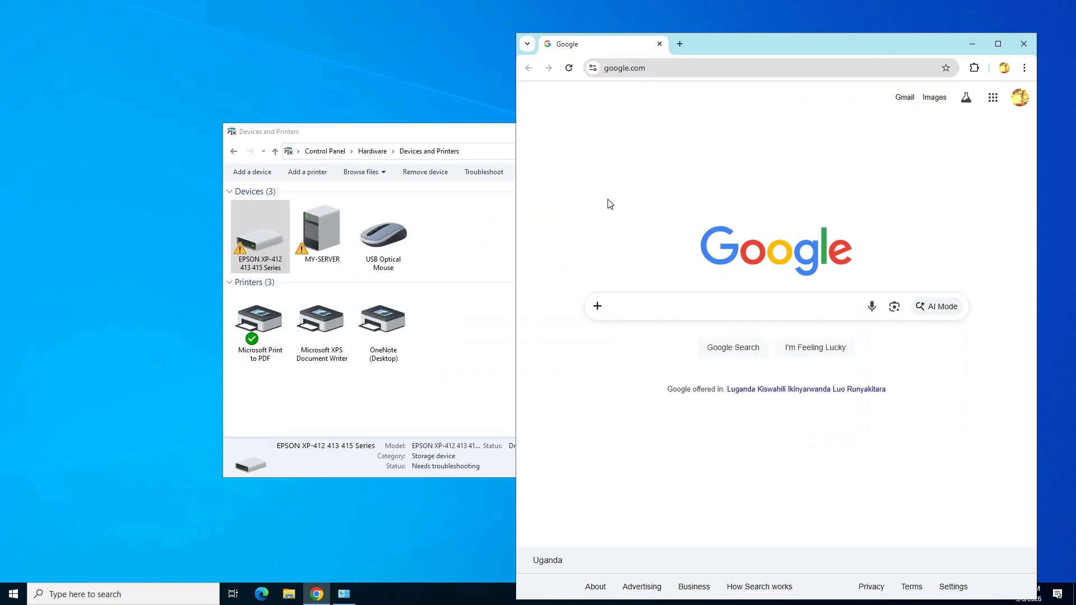
Step: Search the web for "epson xp-412 drivers"
left_click(635, 68)
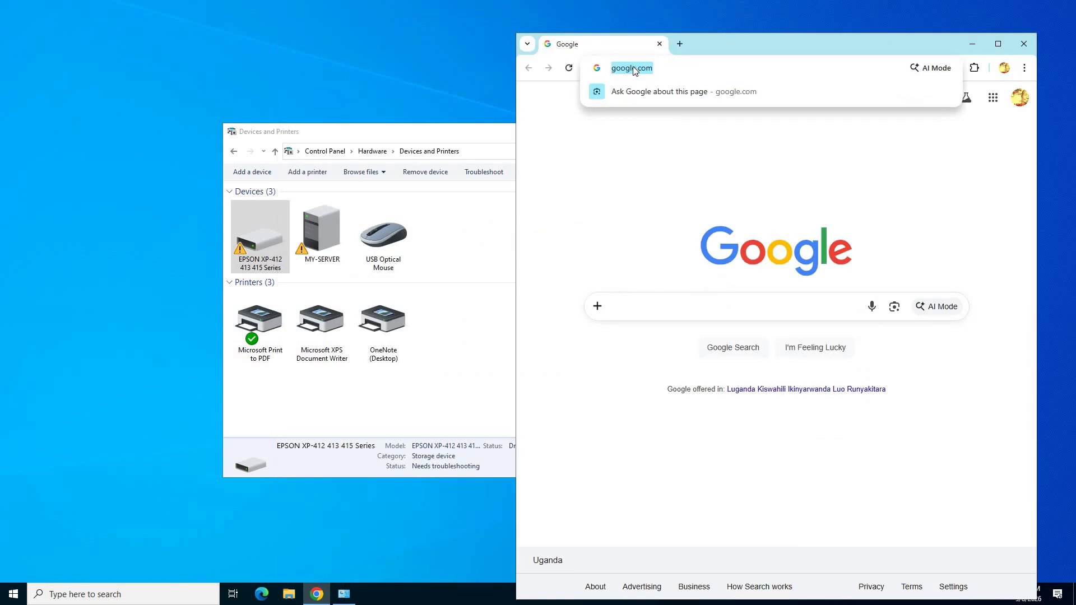
type("ep")
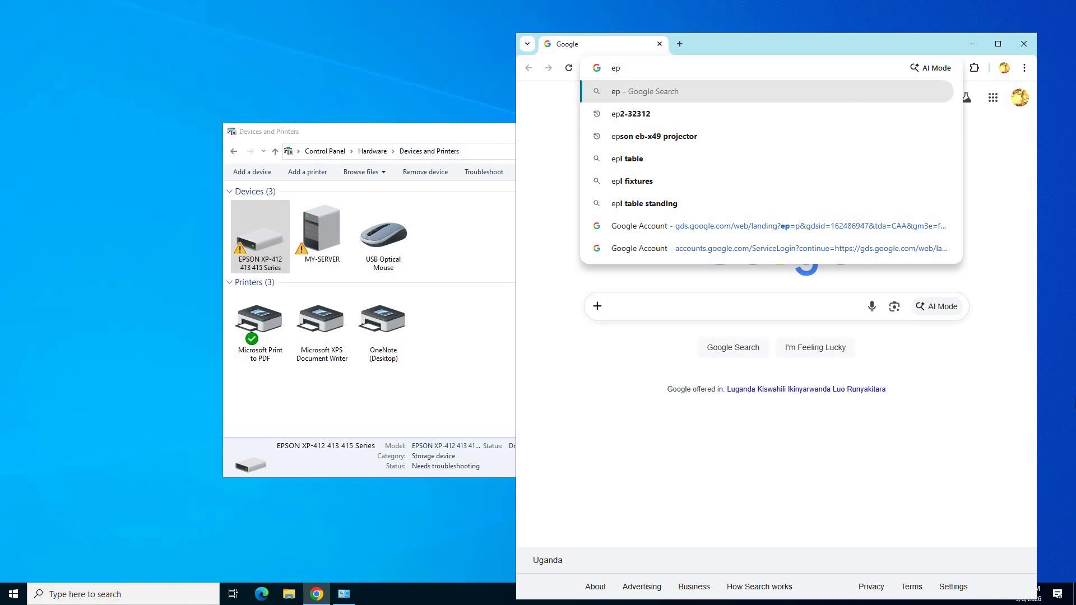
type("so")
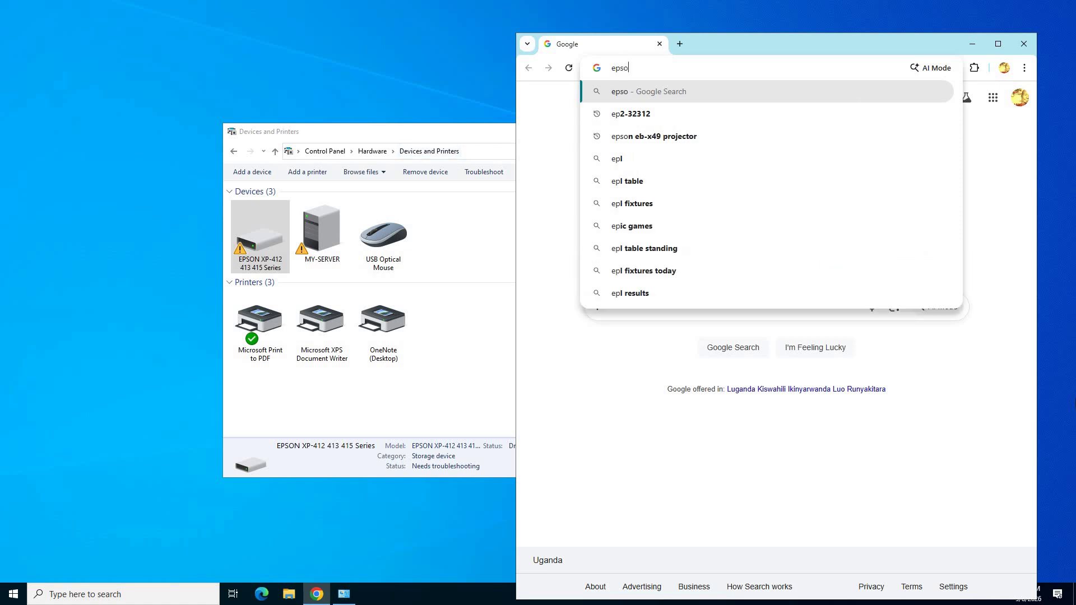
type("n xp")
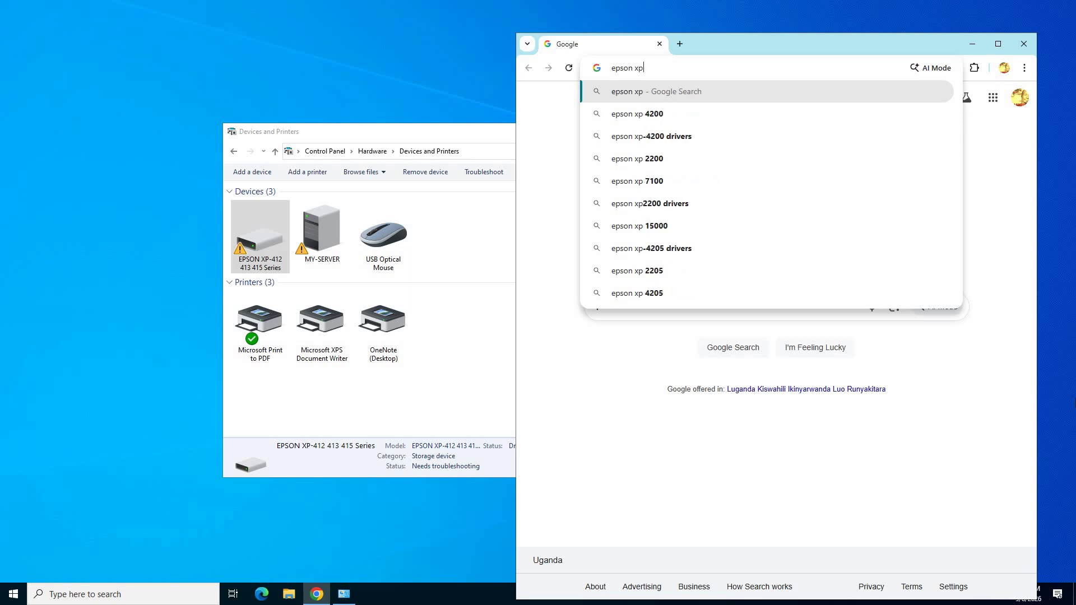
type("-")
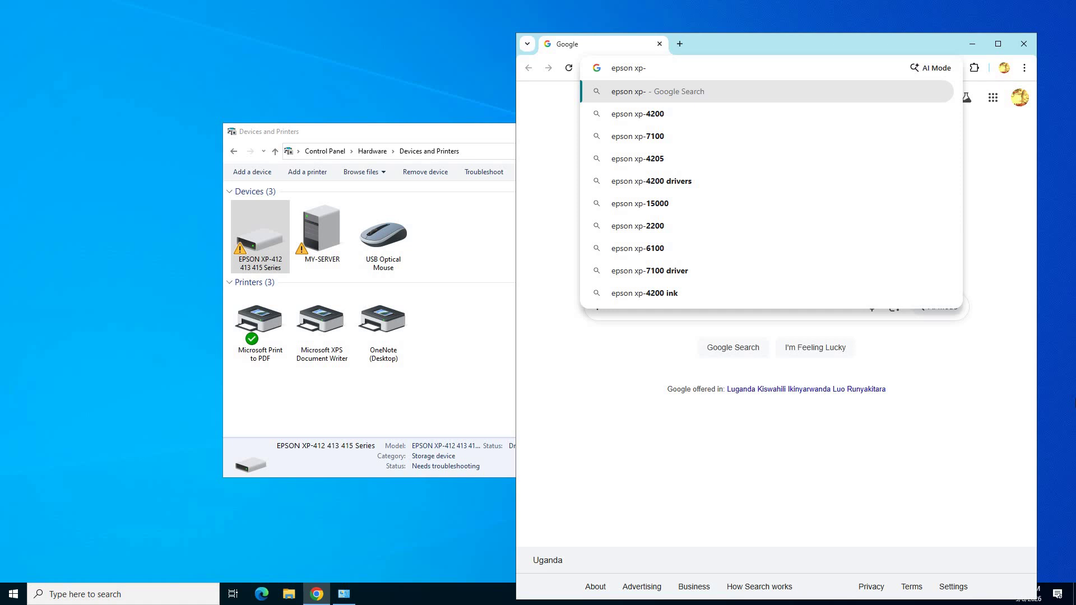
type("412")
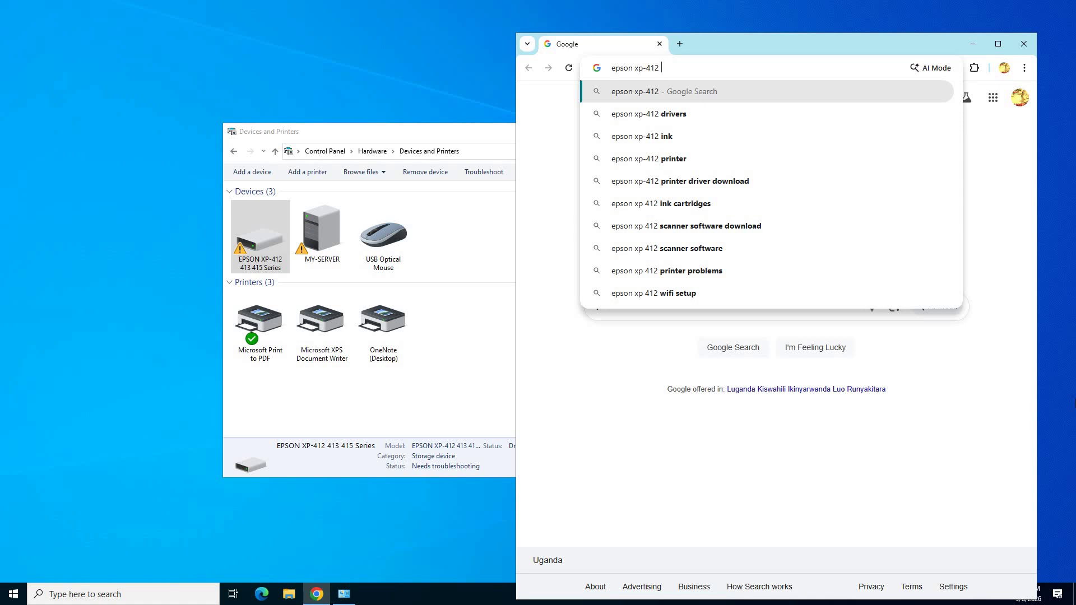
type("drive")
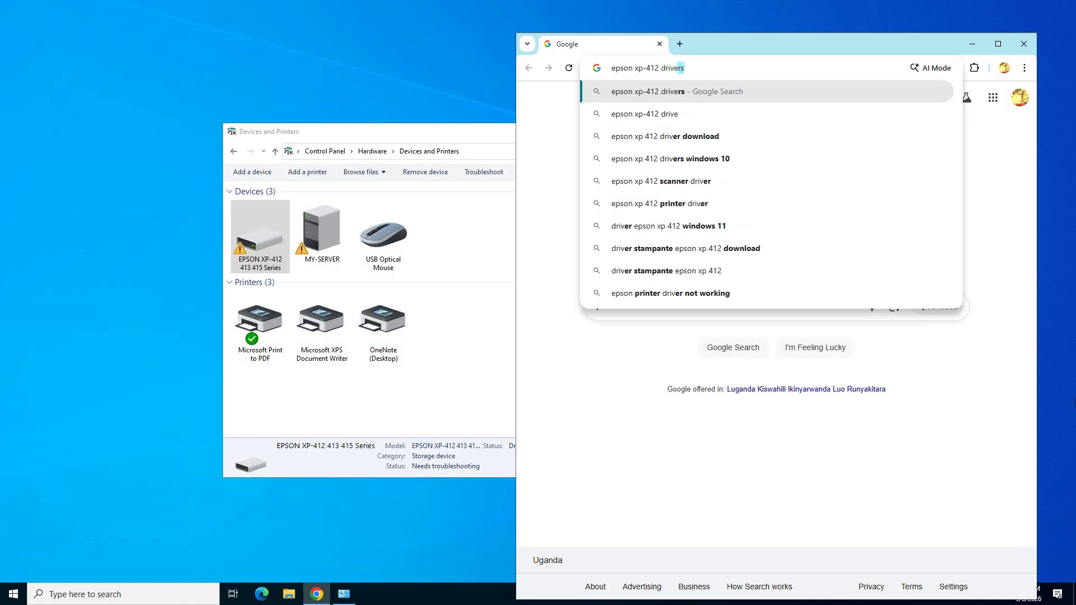
type("rs")
key("Return")
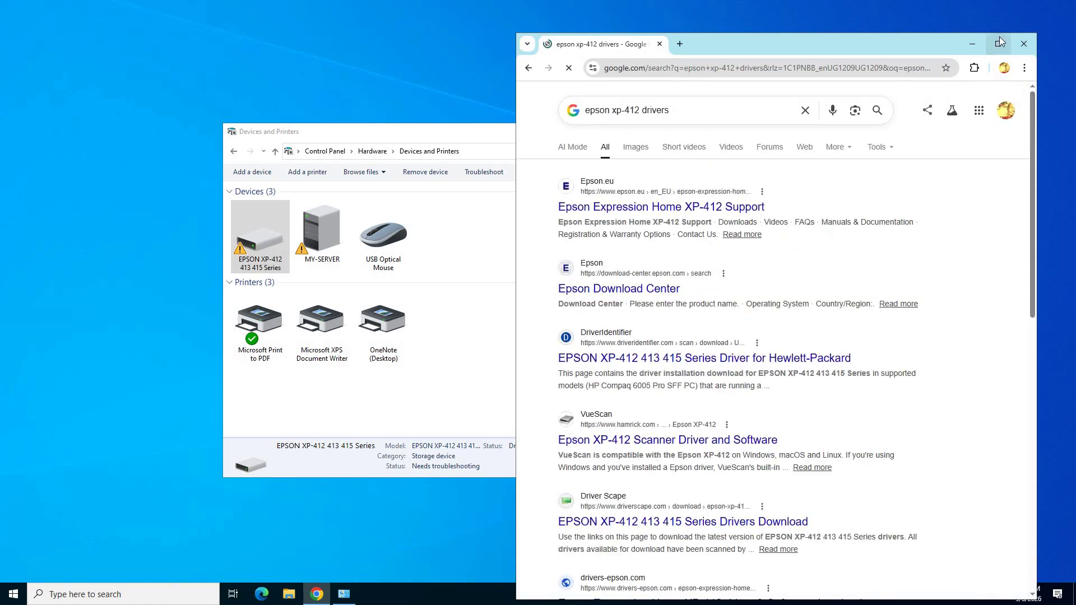
Step: Maximize the browser, open Epson's Expression Home XP-412 Support page from the results and reject all cookies
left_click(999, 37)
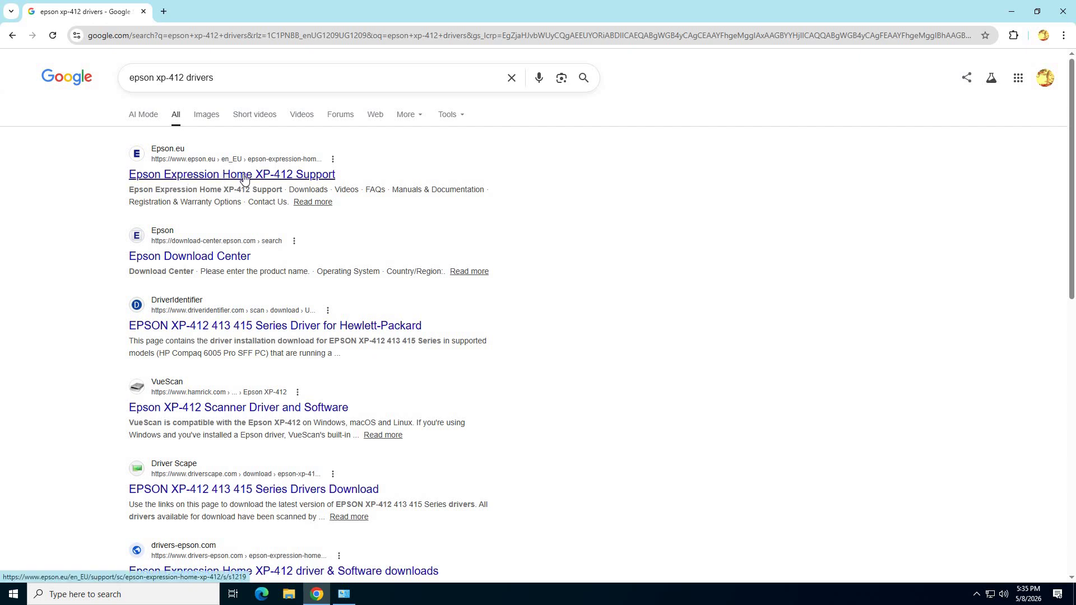
left_click(208, 178)
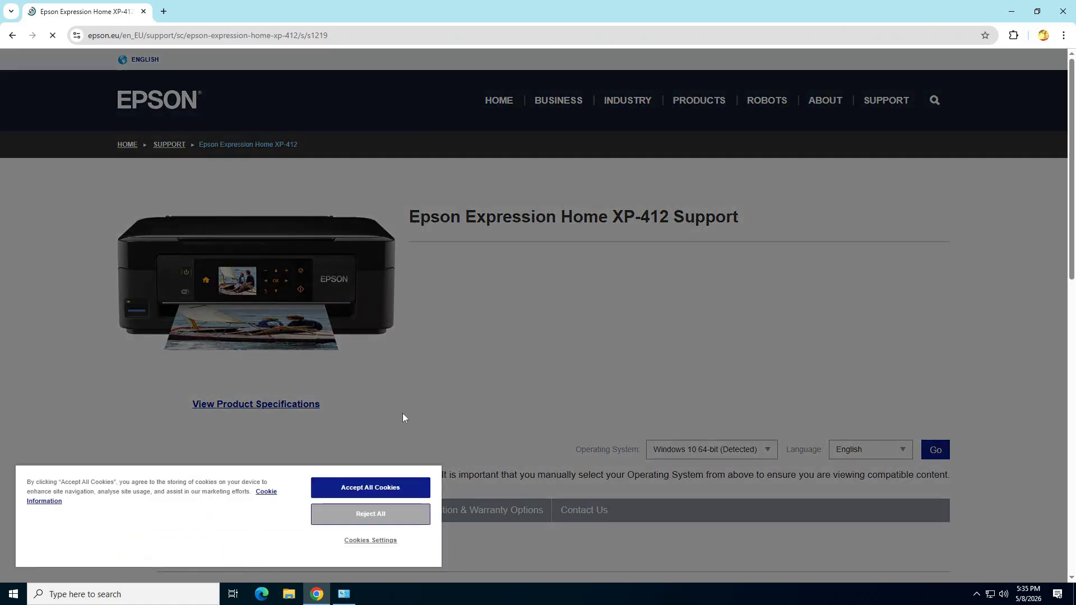
left_click(370, 518)
Step: Download Driver (v7.14) from the Drivers section of the support page and save it in Downloads as epson378804eu
scroll(687, 400, "down", 4)
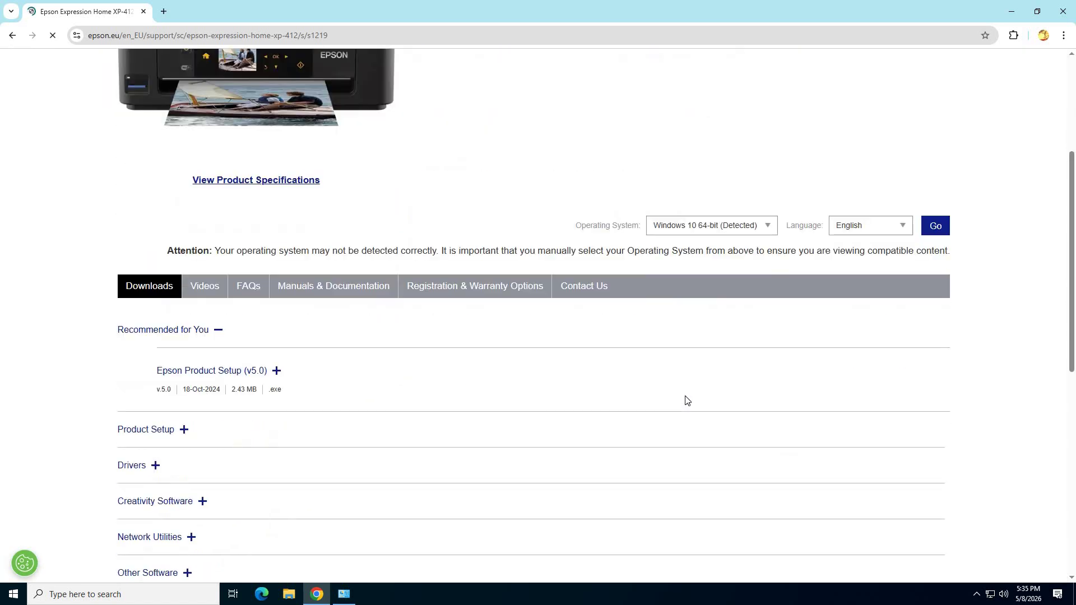
scroll(687, 401, "down", 2)
scroll(688, 401, "down", 1)
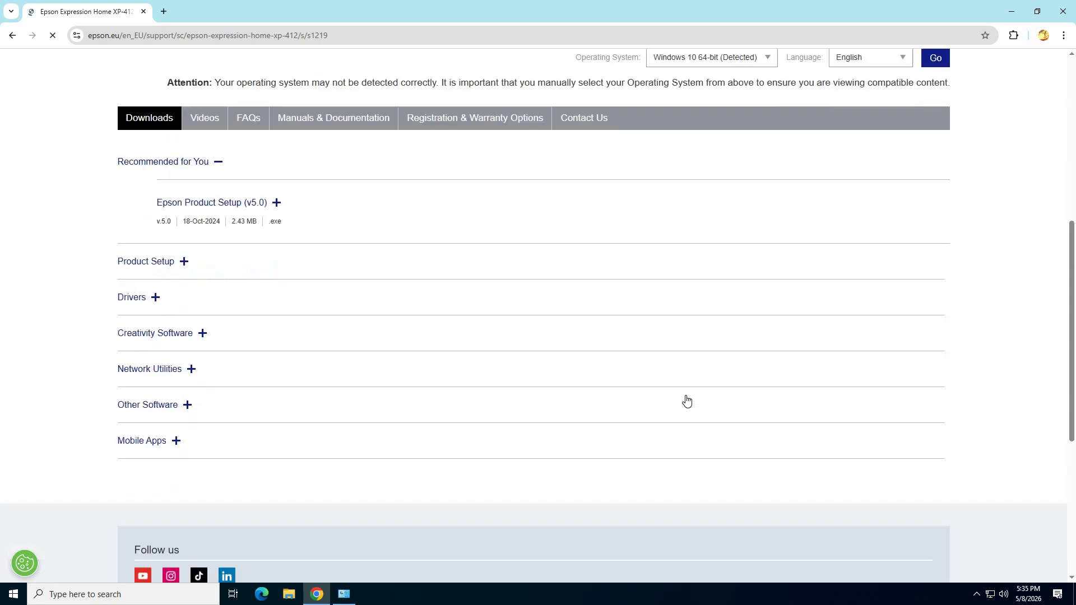
left_click(159, 301)
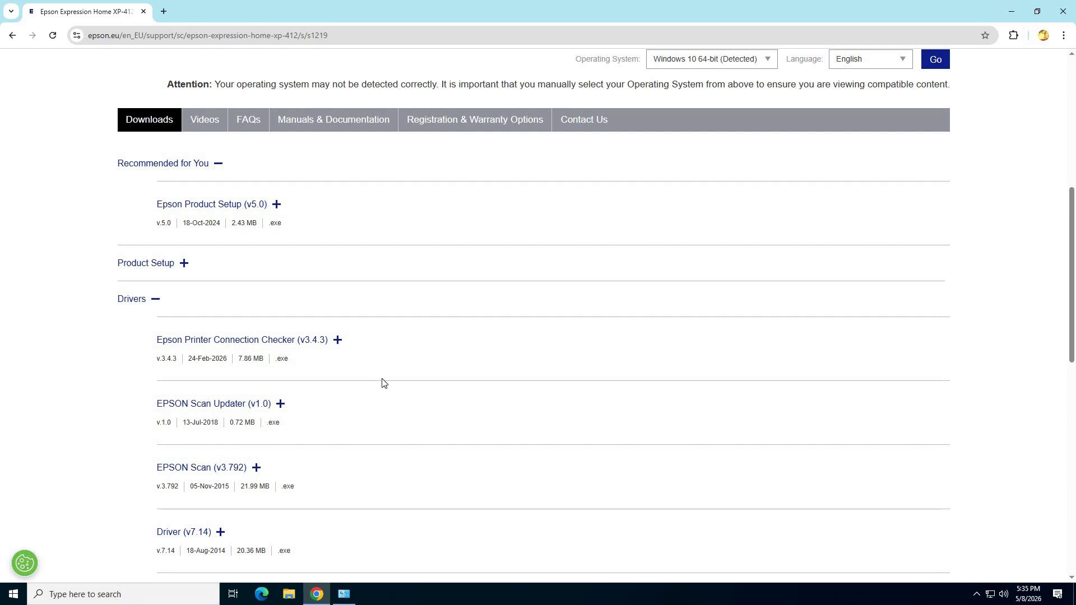
scroll(382, 384, "down", 2)
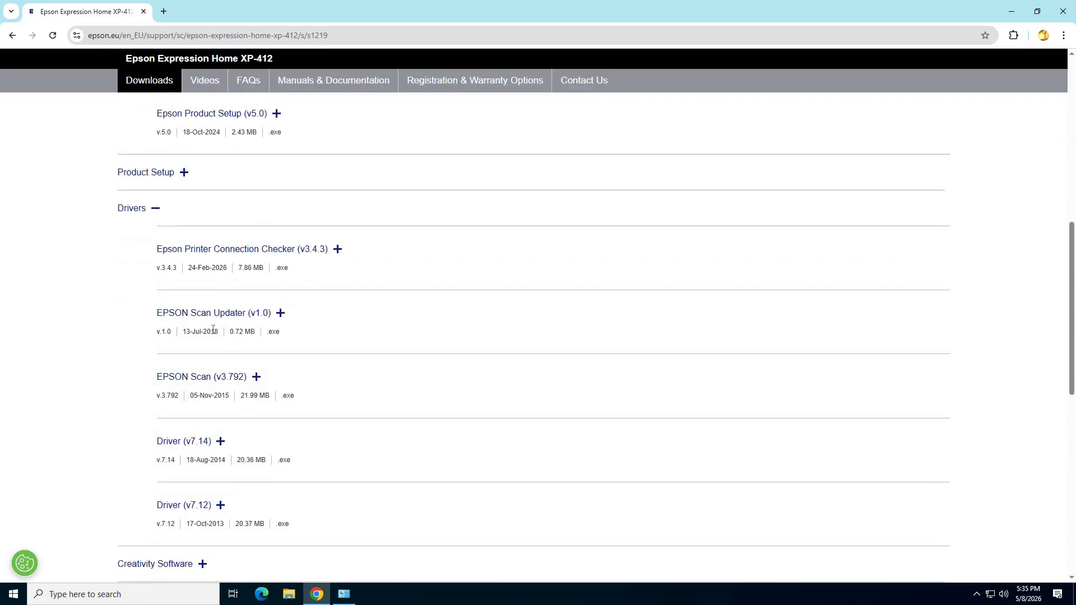
scroll(213, 329, "down", 1)
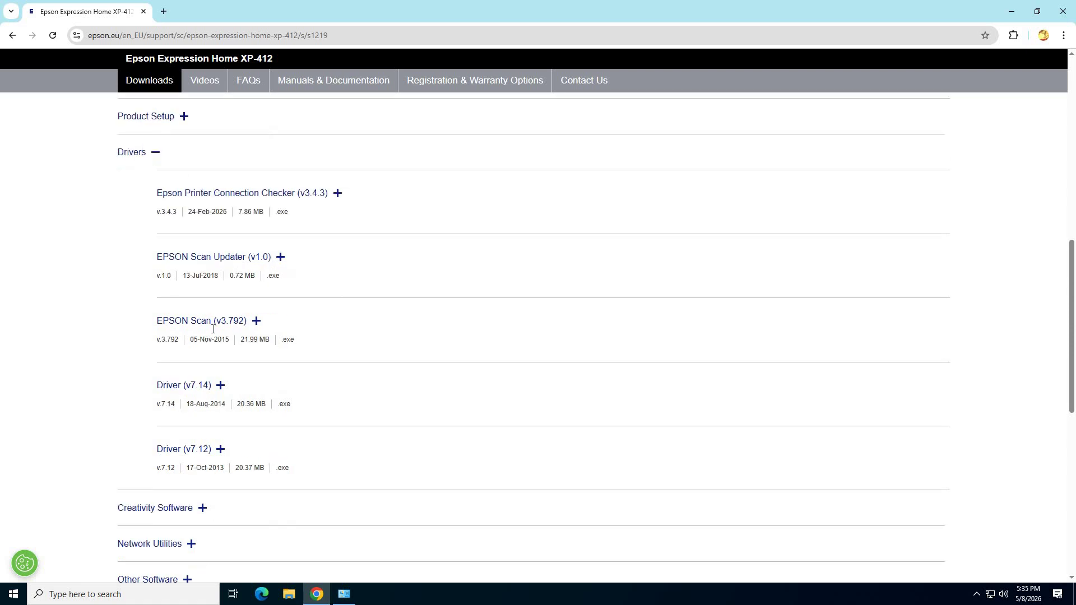
left_click(221, 385)
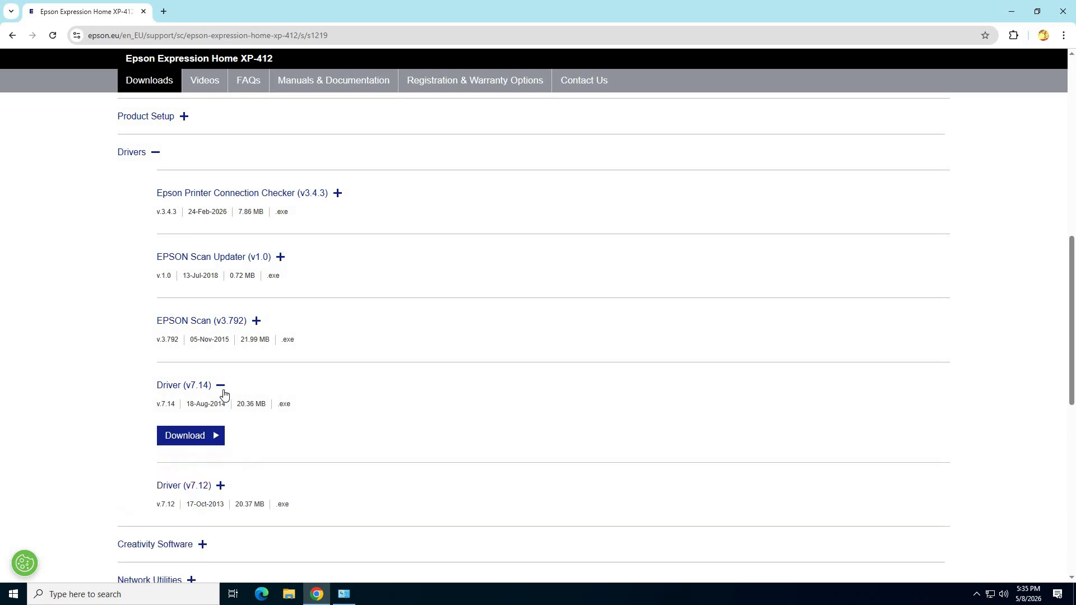
left_click(185, 438)
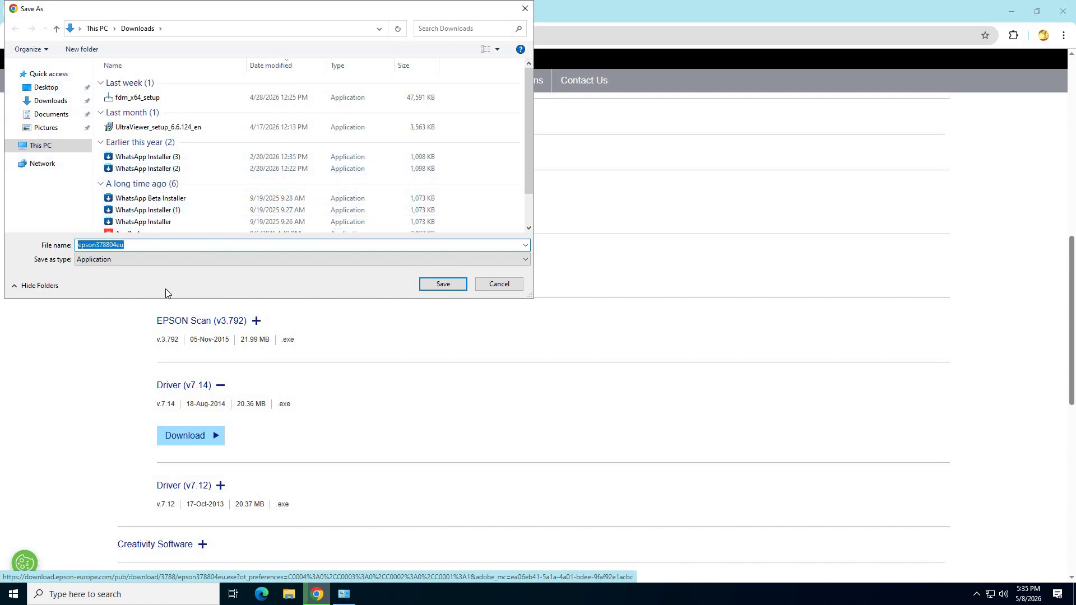
left_click(443, 284)
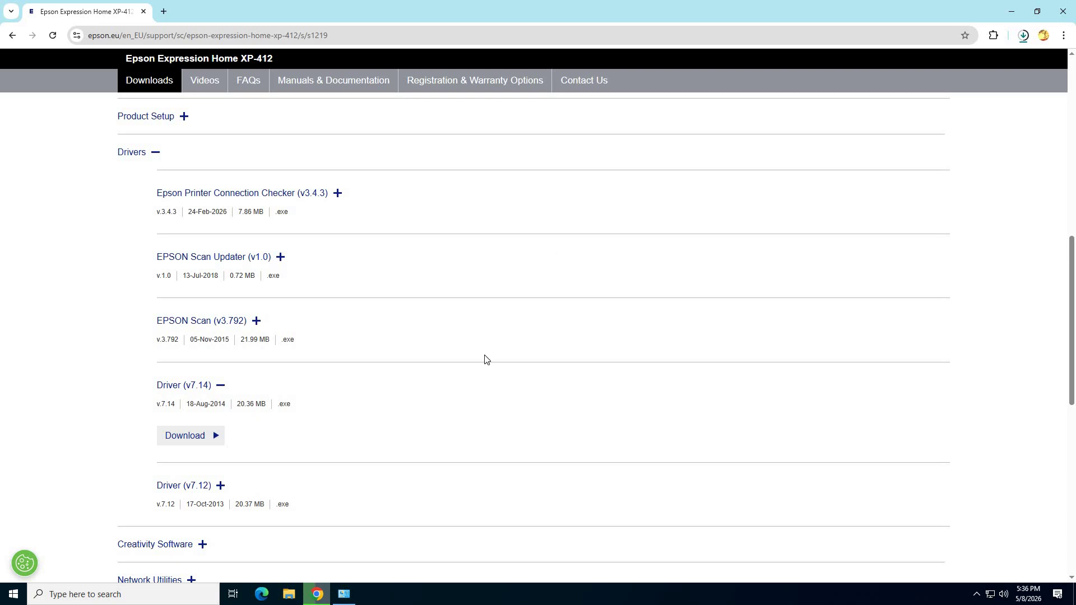
Step: Run the downloaded epson378804eu installer from the Downloads folder, with Devices and Printers visible behind it
left_click(344, 594)
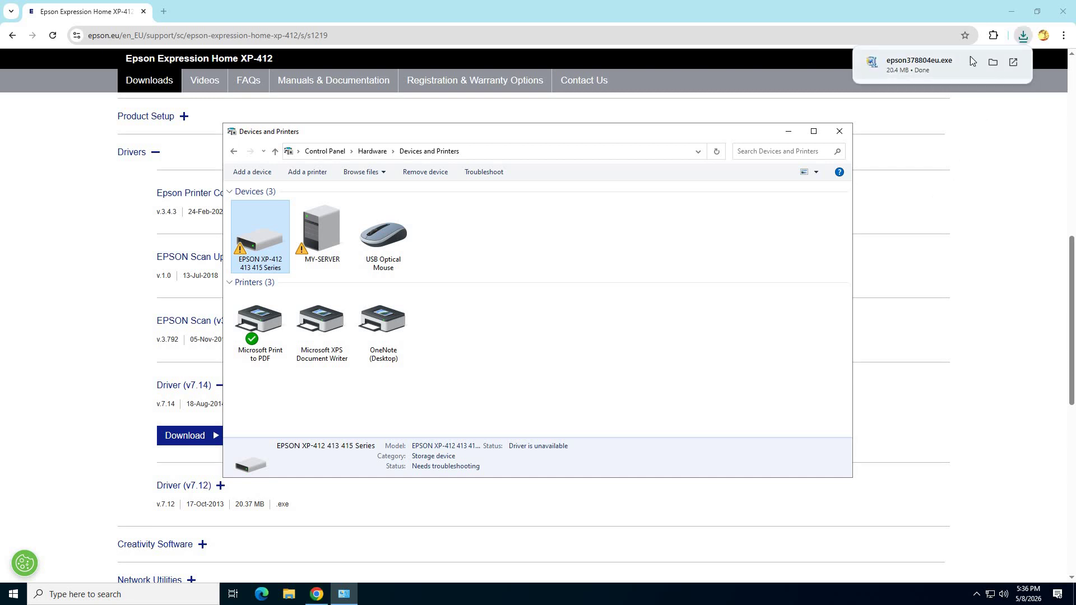
left_click(992, 63)
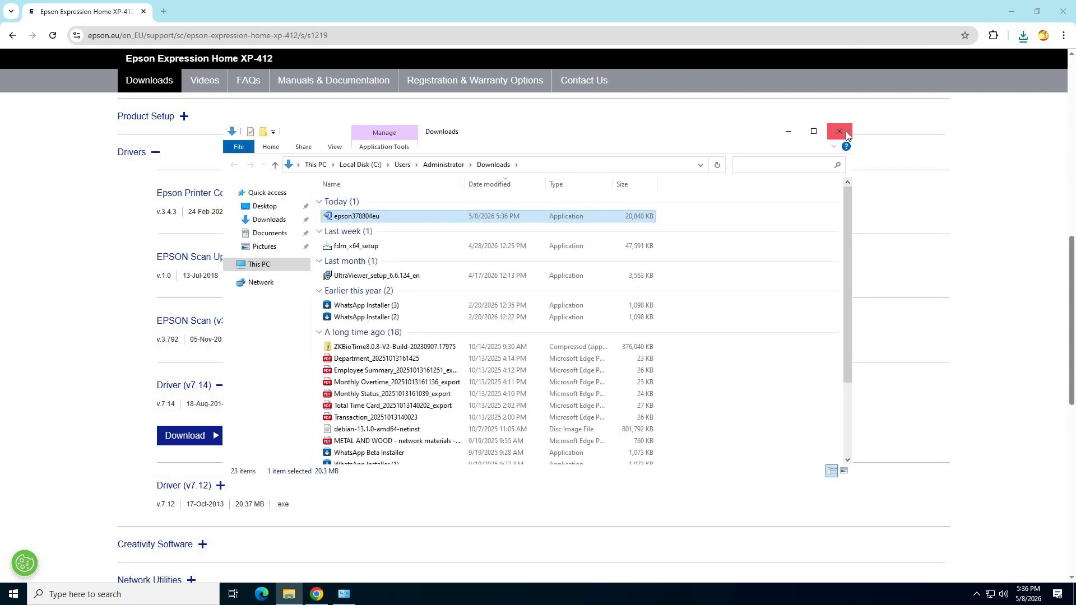
left_click(1008, 11)
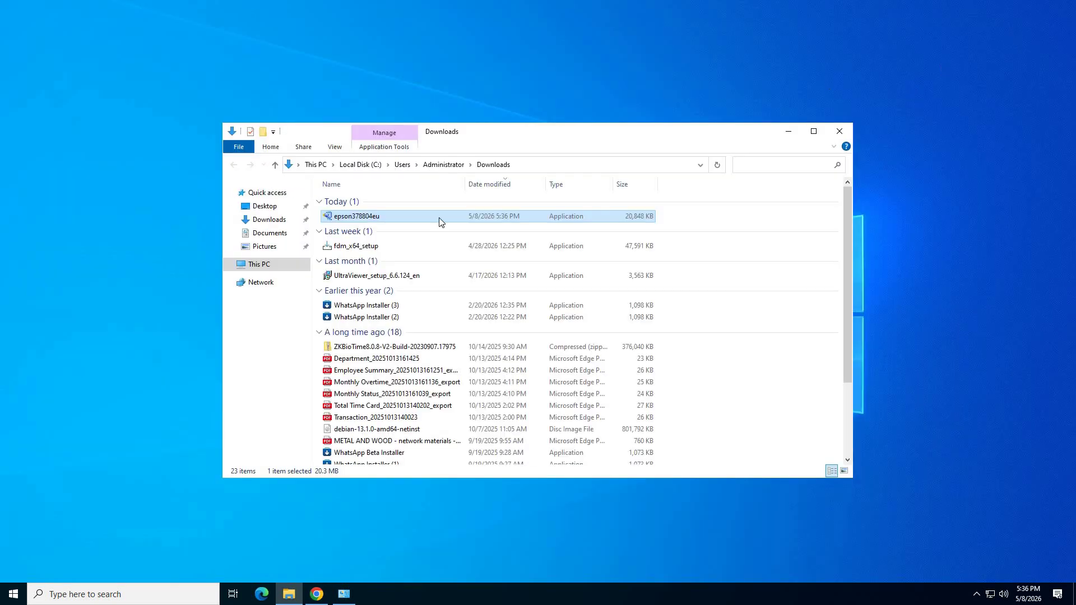
double_click(345, 218)
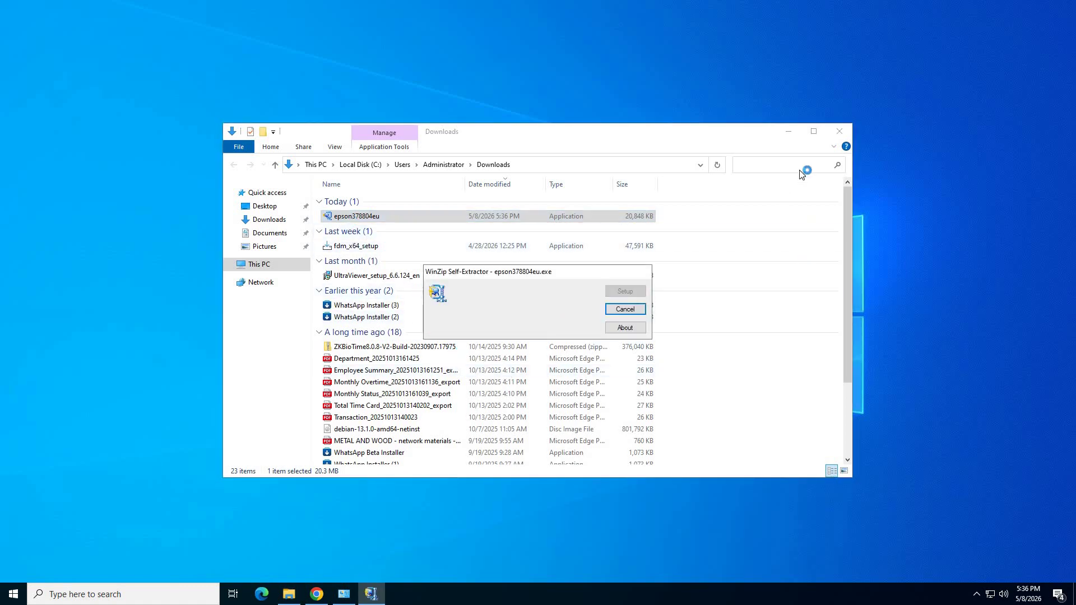
left_click(790, 135)
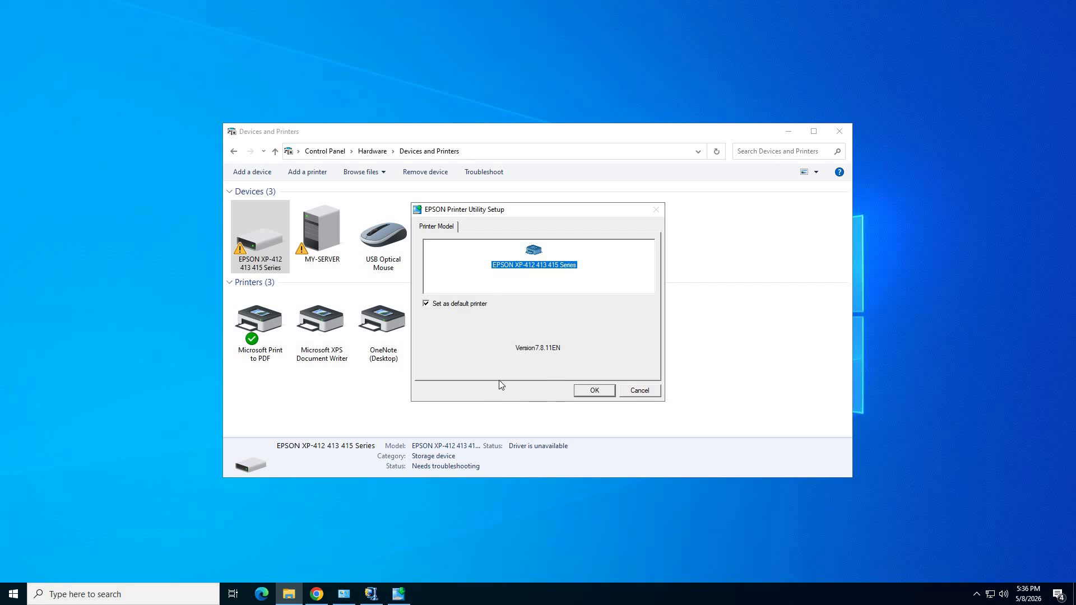
Step: Install the EPSON XP-412 413 415 Series driver as default printer in English, agreeing to the license and allowing the device software
left_click(600, 393)
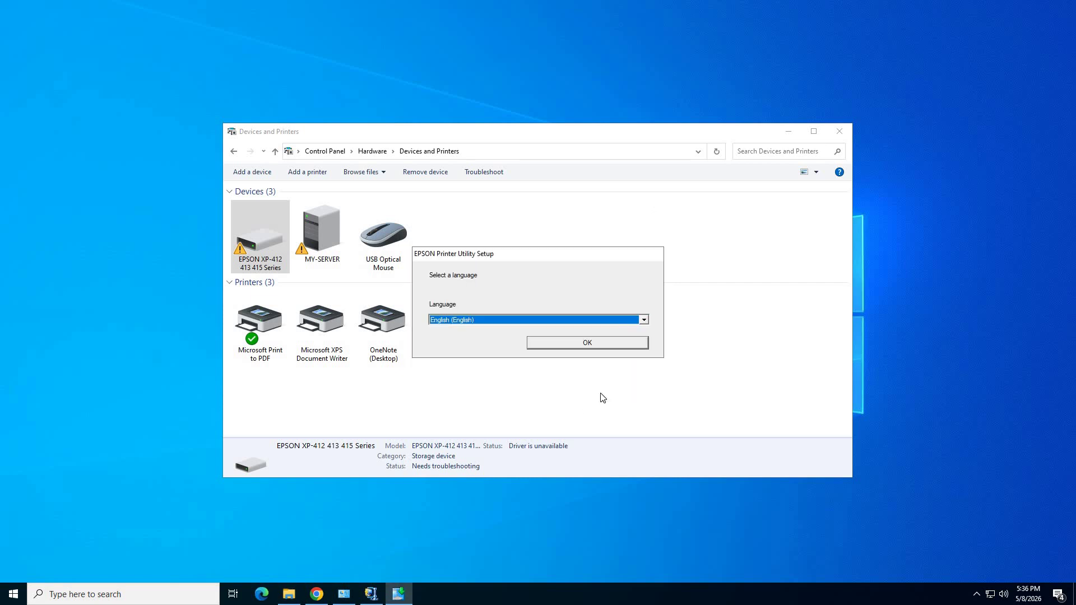
left_click(576, 346)
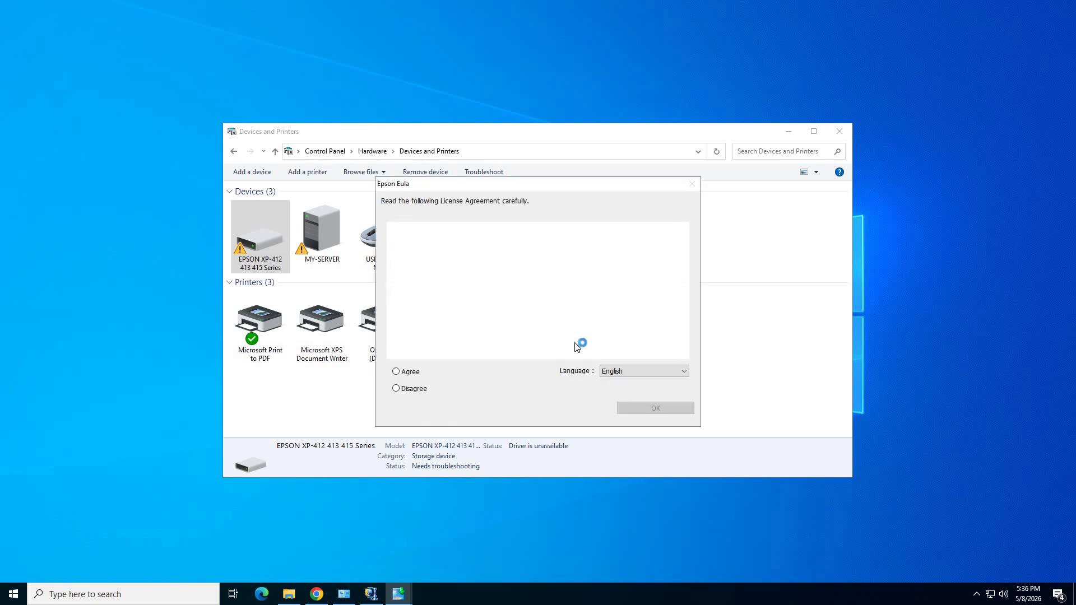
left_click(396, 372)
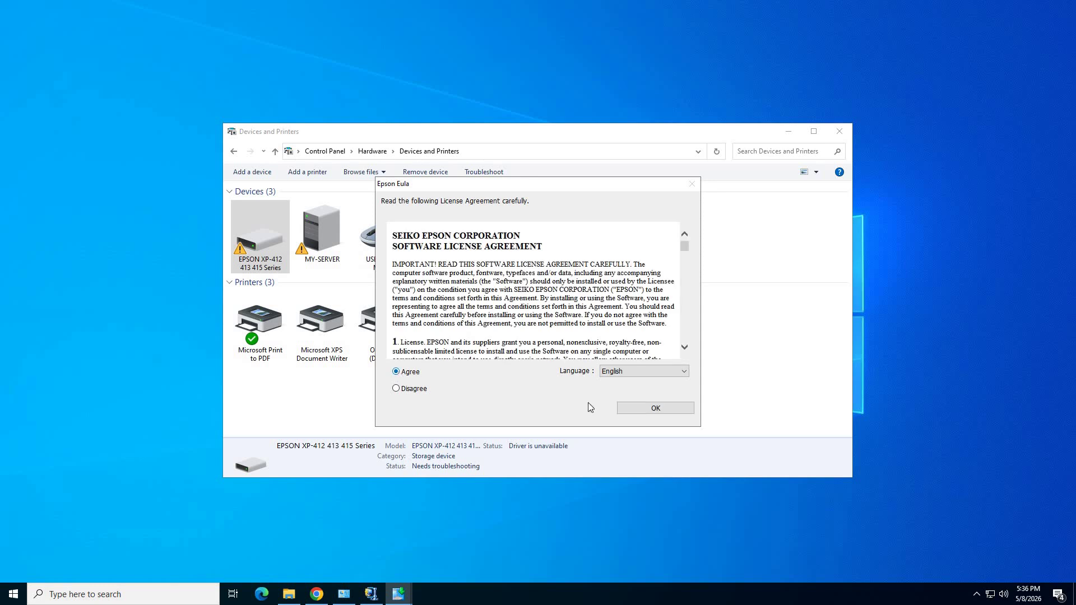
left_click(650, 410)
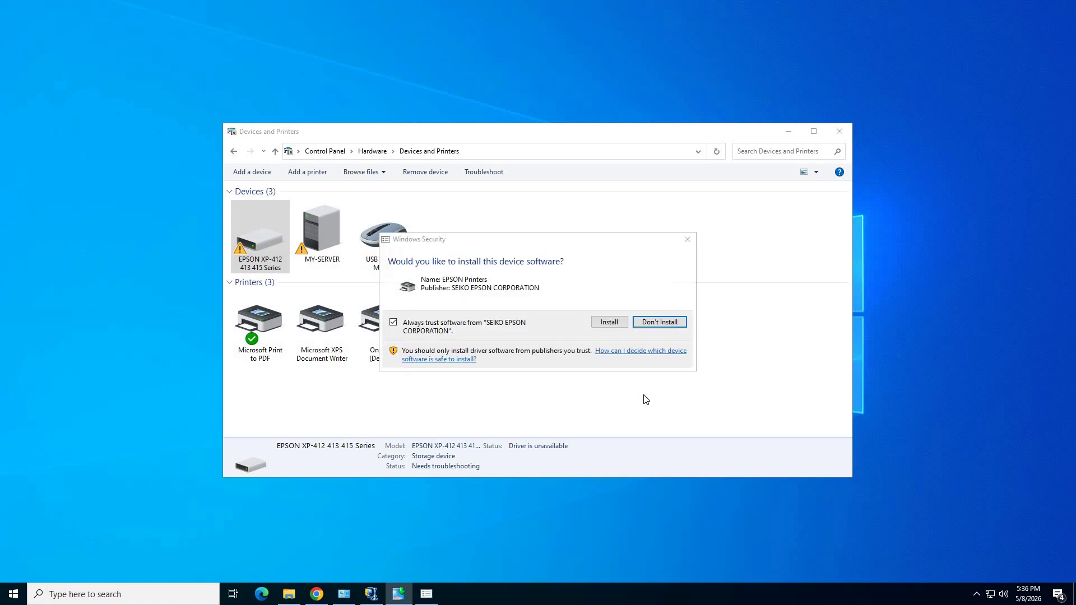
left_click(617, 324)
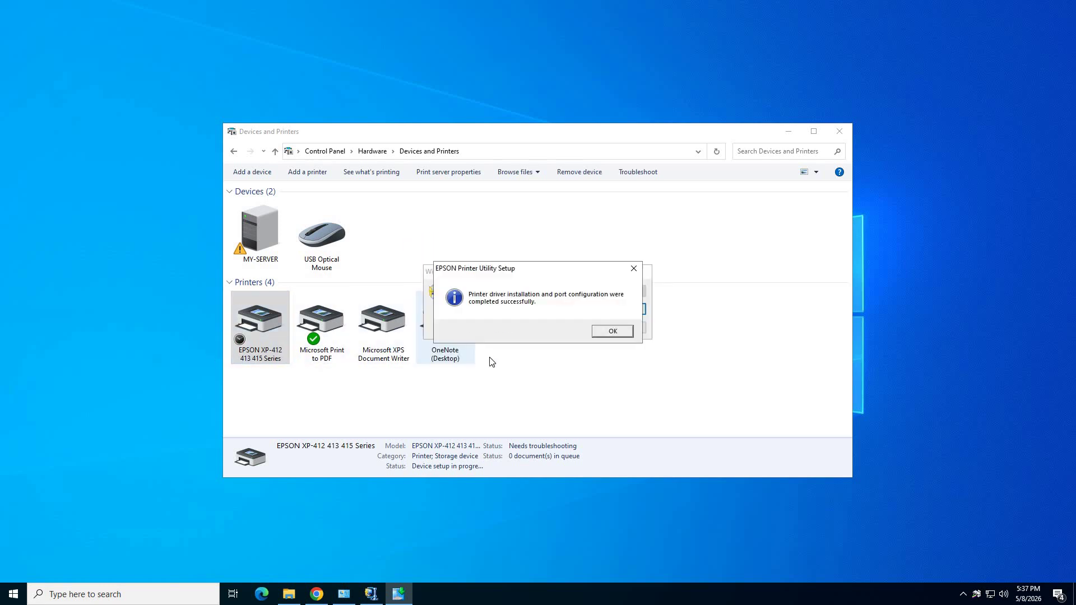
left_click(613, 332)
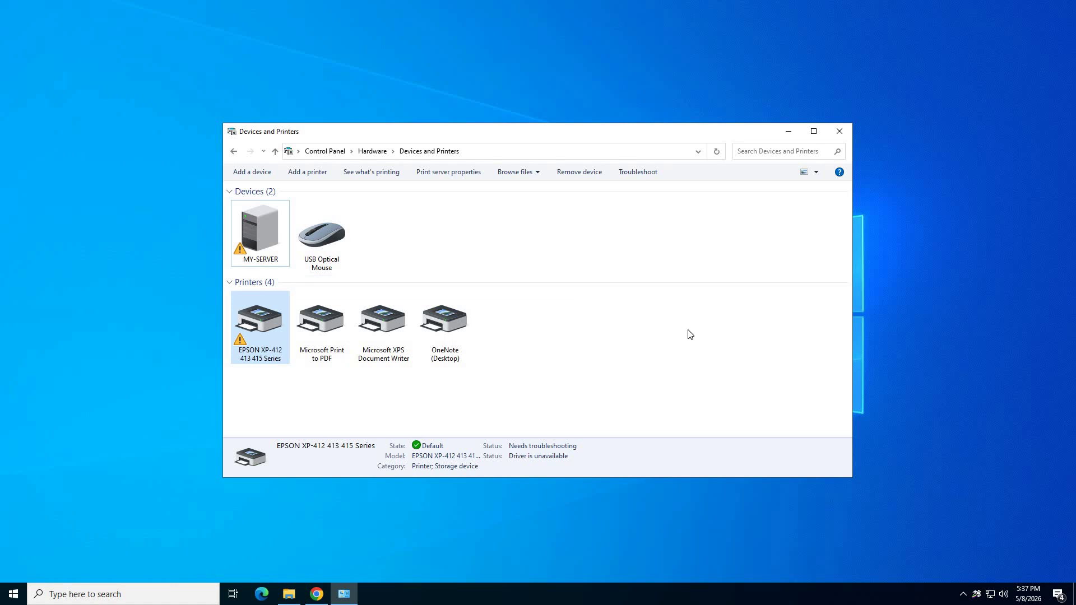
Step: Refresh the Devices and Printers list and select the EPSON XP-412 413 415 Series printer
right_click(650, 333)
left_click(679, 379)
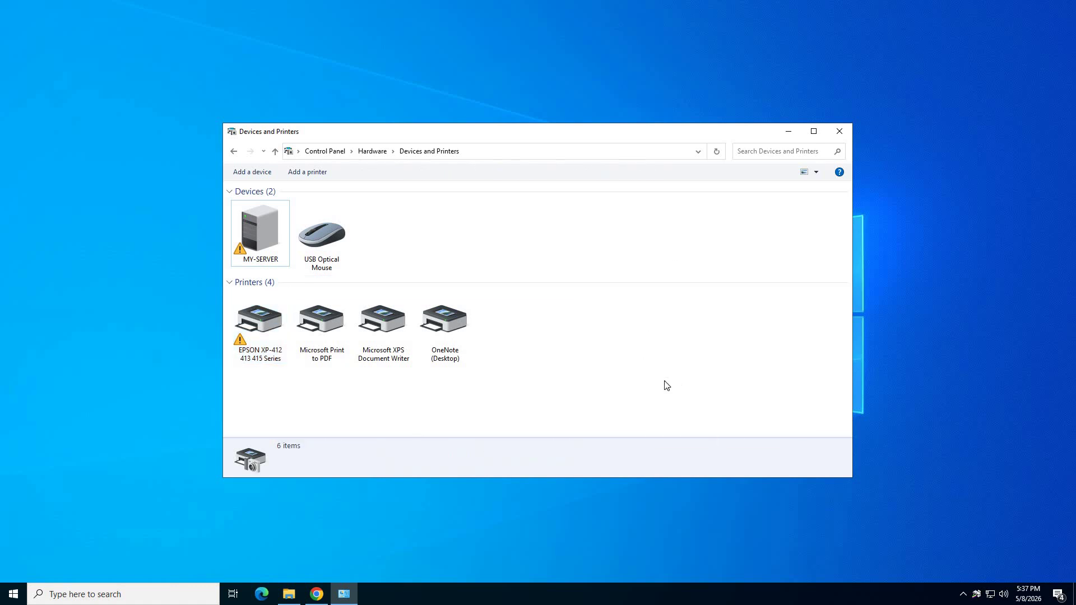
left_click(268, 355)
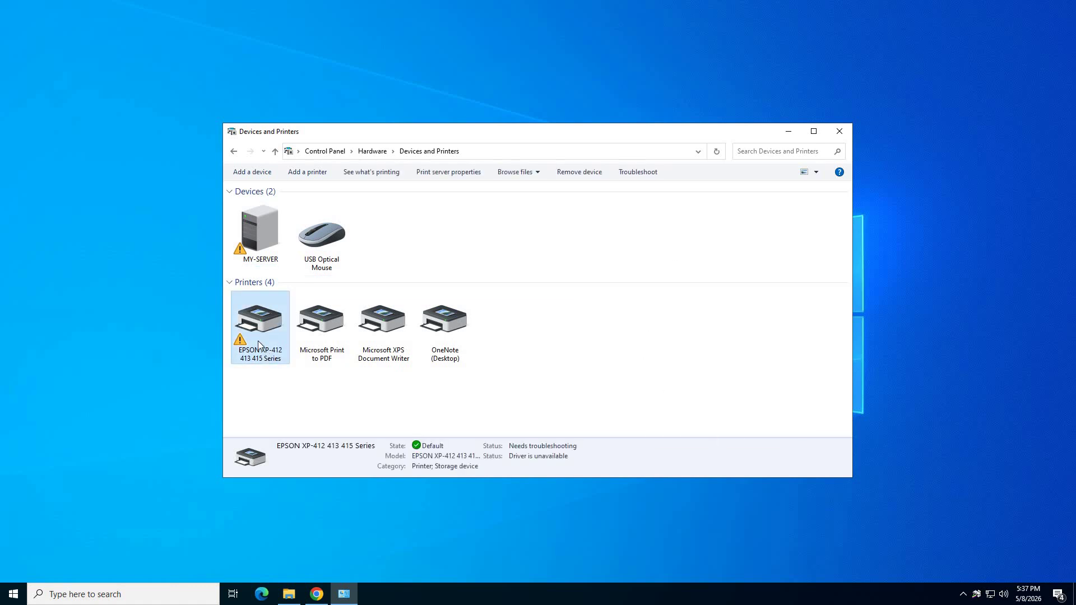
Step: Print a test page from the EPSON XP-412 413 415 Series printer's properties
right_click(257, 341)
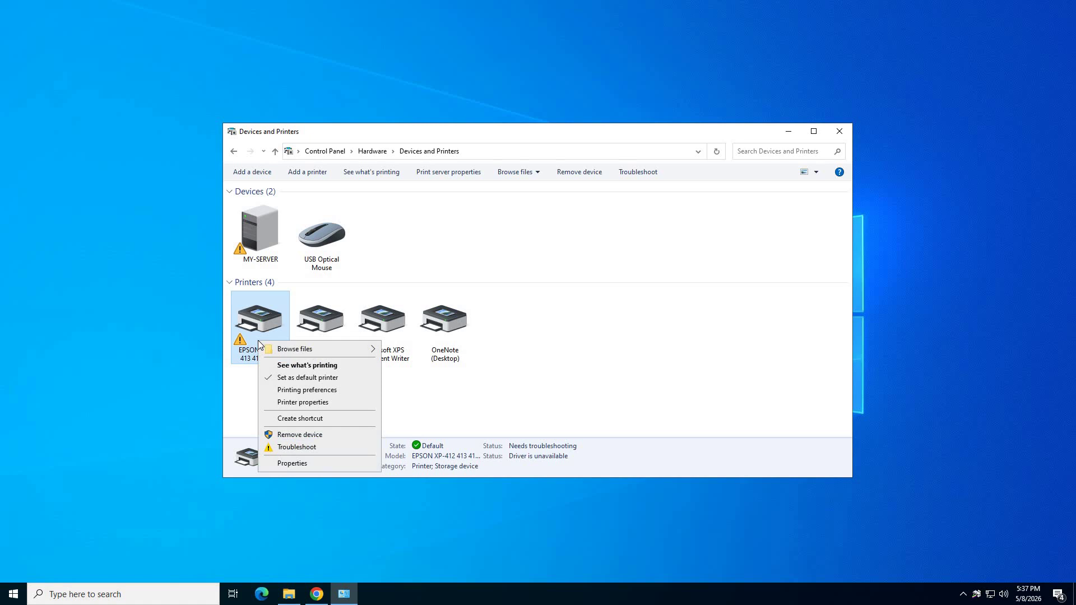
left_click(320, 404)
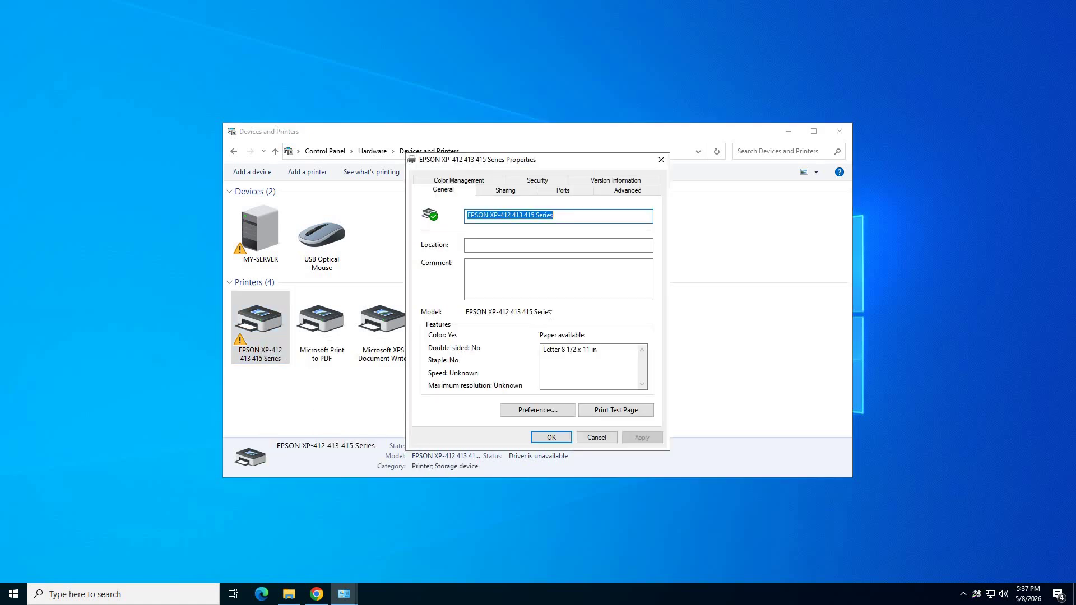
left_click(608, 411)
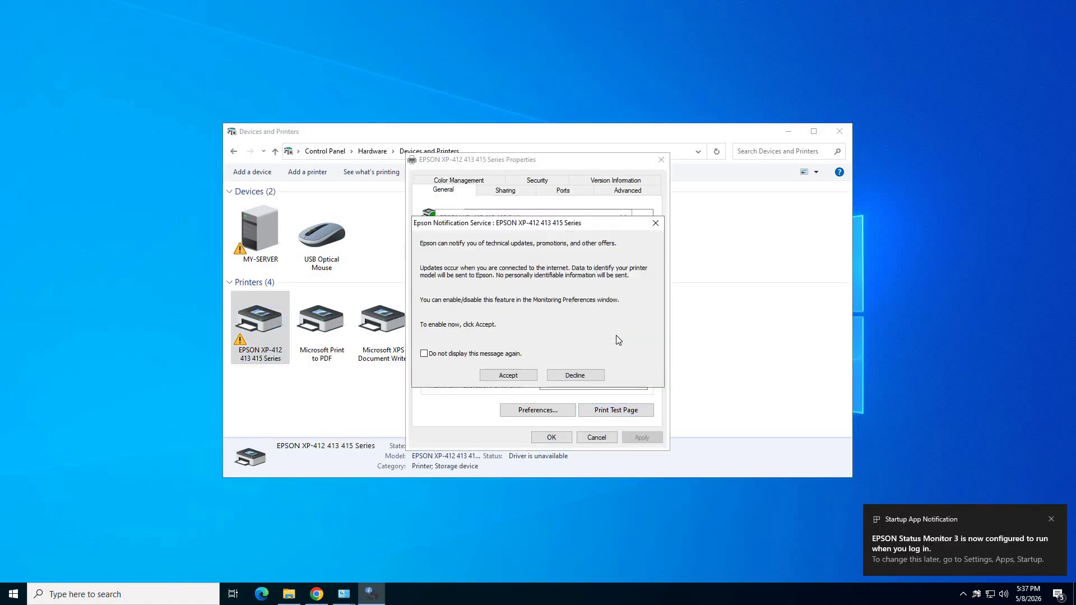
key("Return")
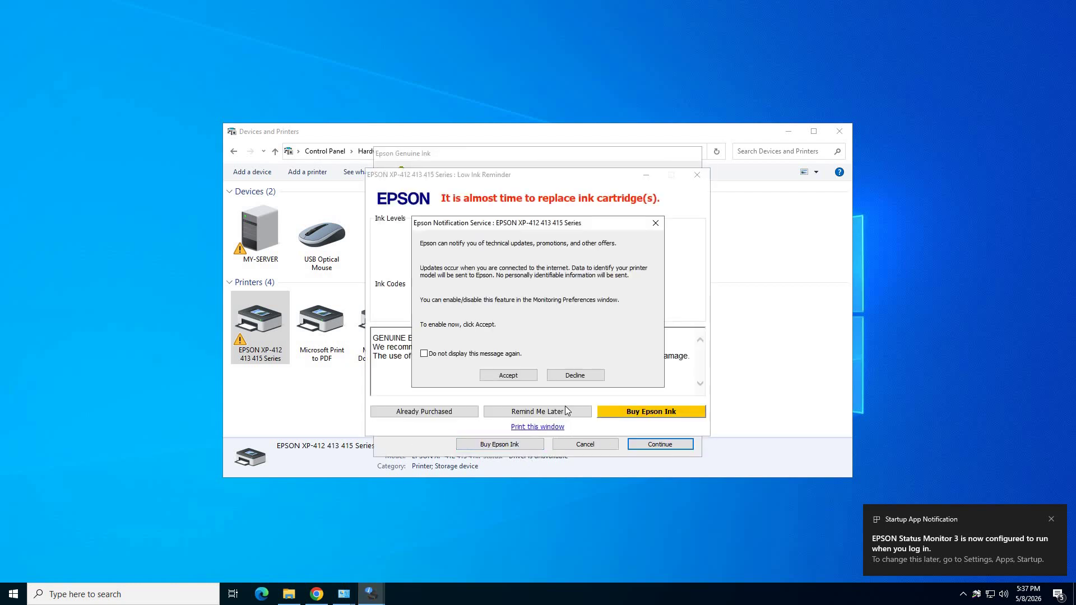
Step: Clear the Epson prompts by accepting the notification service, postponing the low ink reminder and continuing with the installed cartridges
left_click(508, 375)
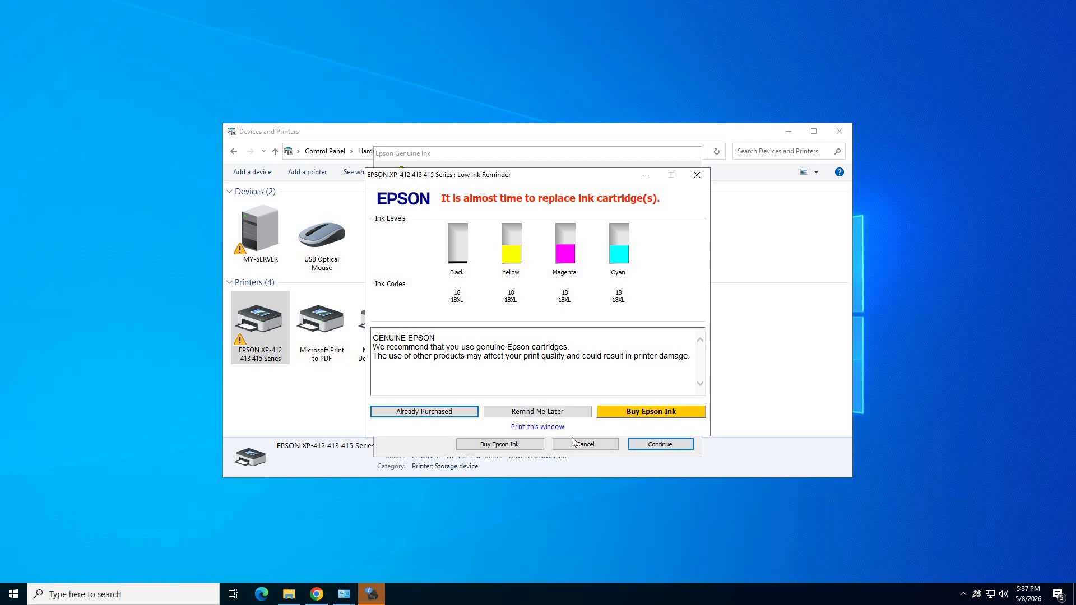
left_click(532, 412)
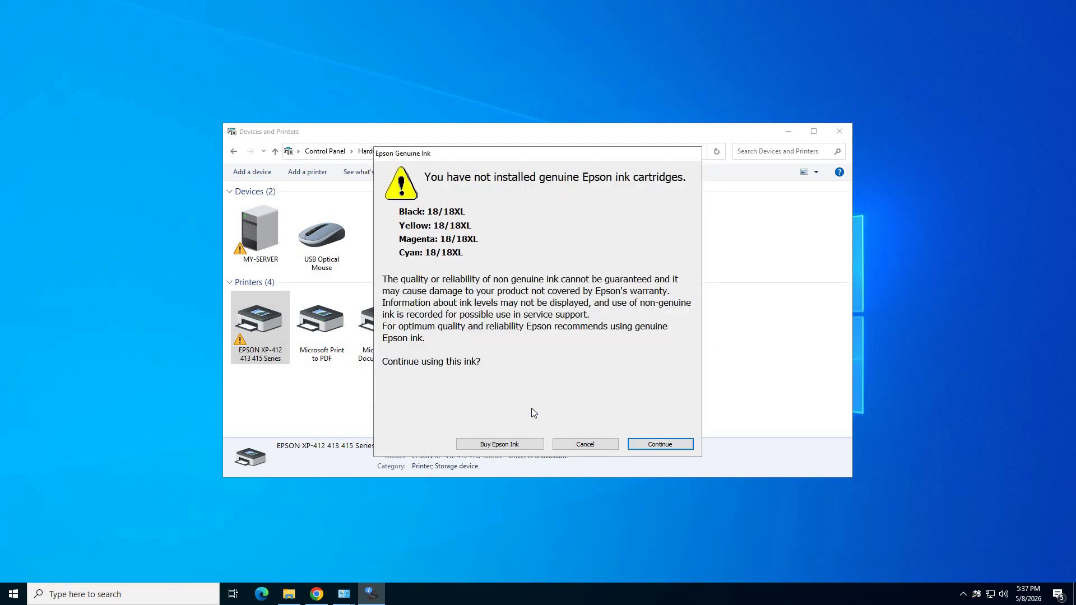
left_click(656, 445)
Step: Dismiss the test page progress window and close the printer properties
left_click(615, 325)
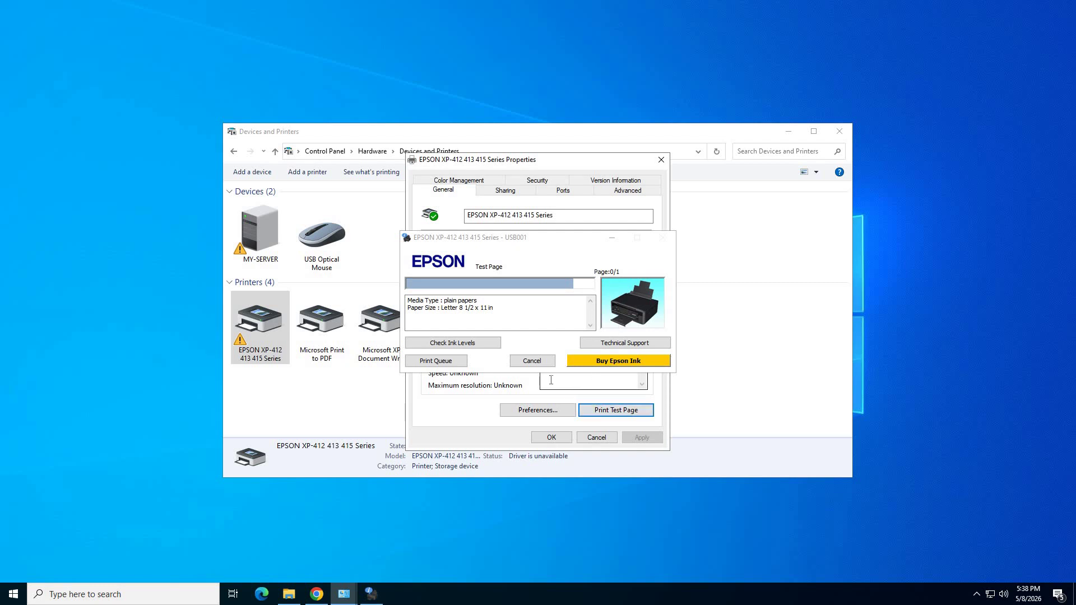
left_click(533, 363)
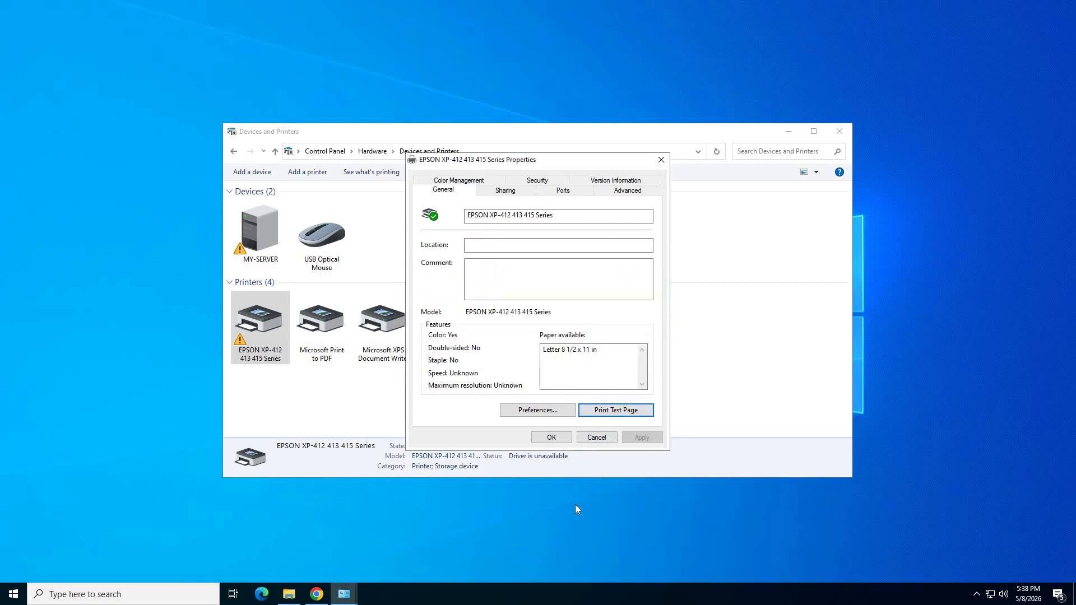
left_click(552, 437)
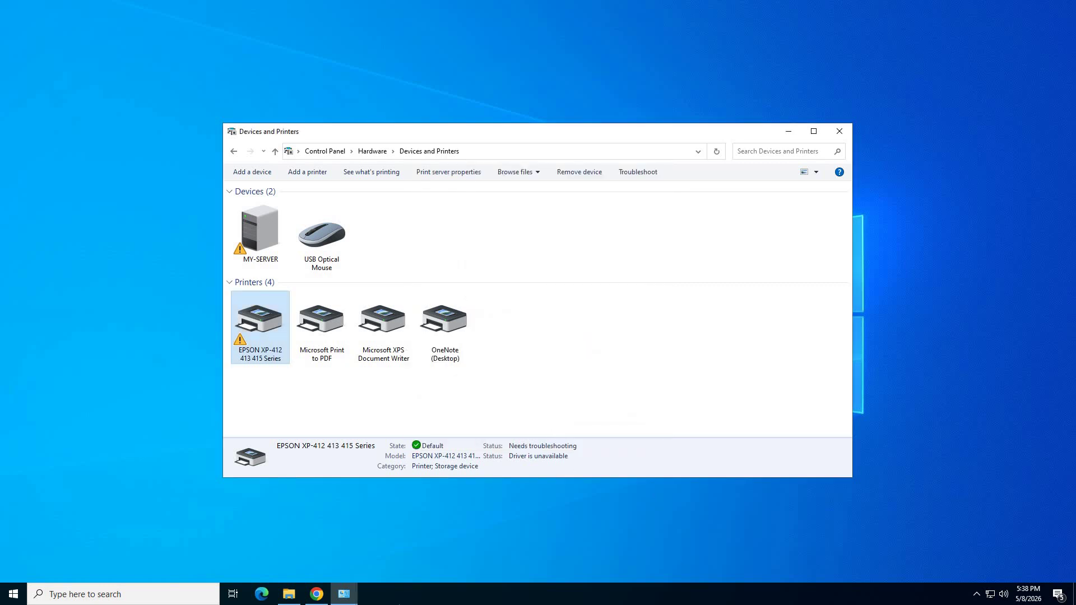
Step: Switch to Chrome, download EPSON Scan (v3.792) from the Drivers section and save it in Downloads as epson514286eu
left_click(317, 594)
right_click(790, 251)
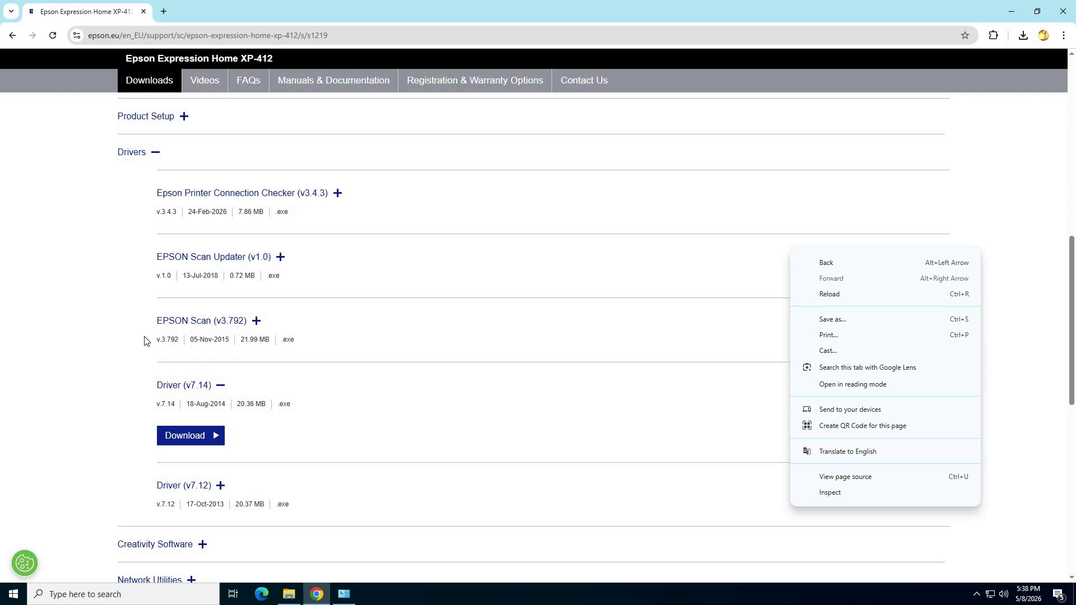
left_click(256, 321)
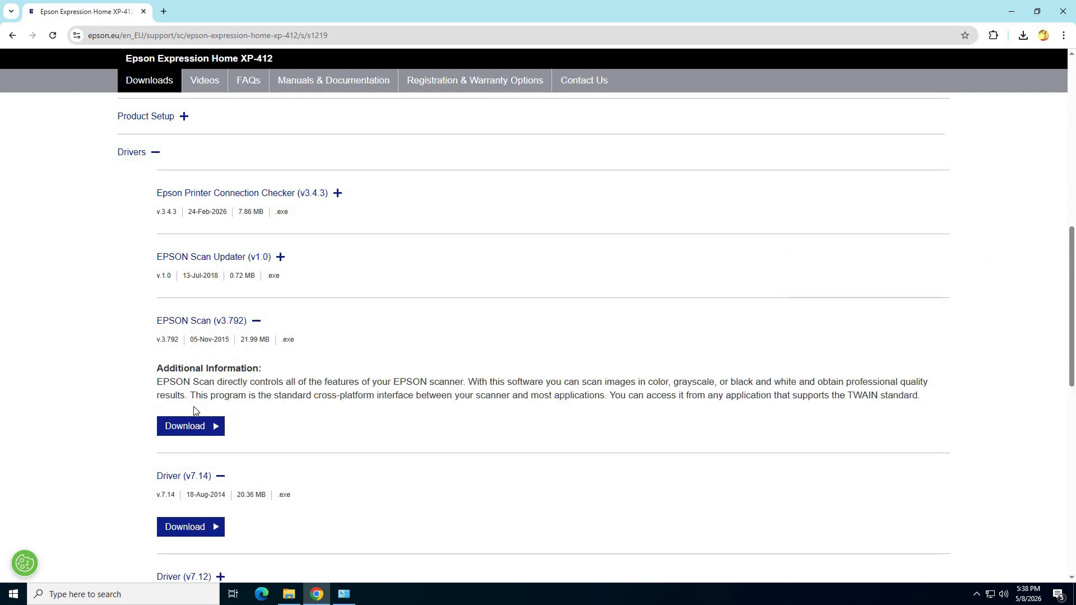
left_click(173, 429)
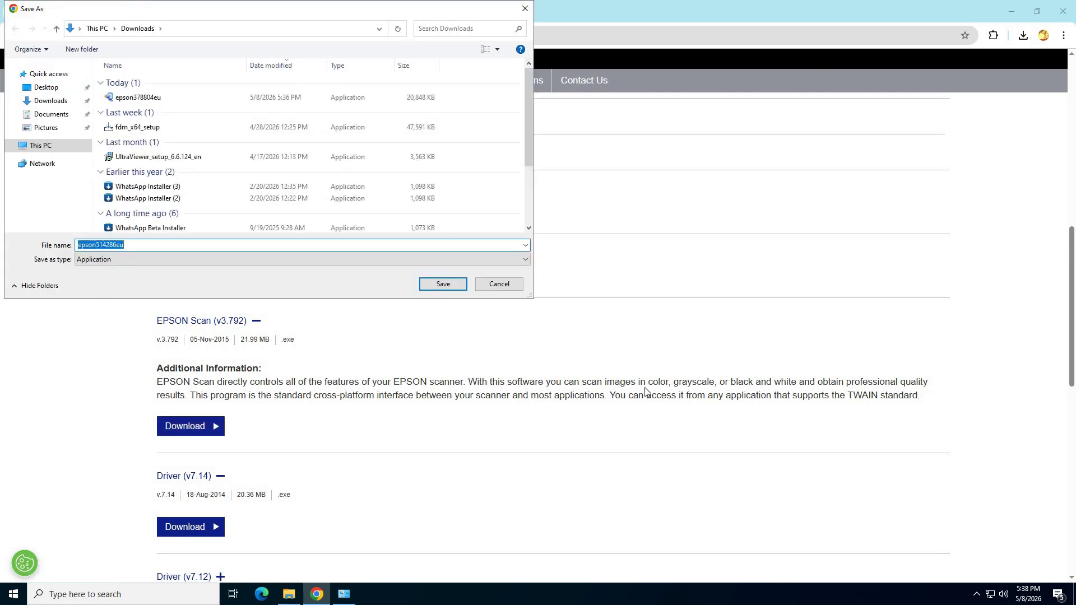
left_click(435, 286)
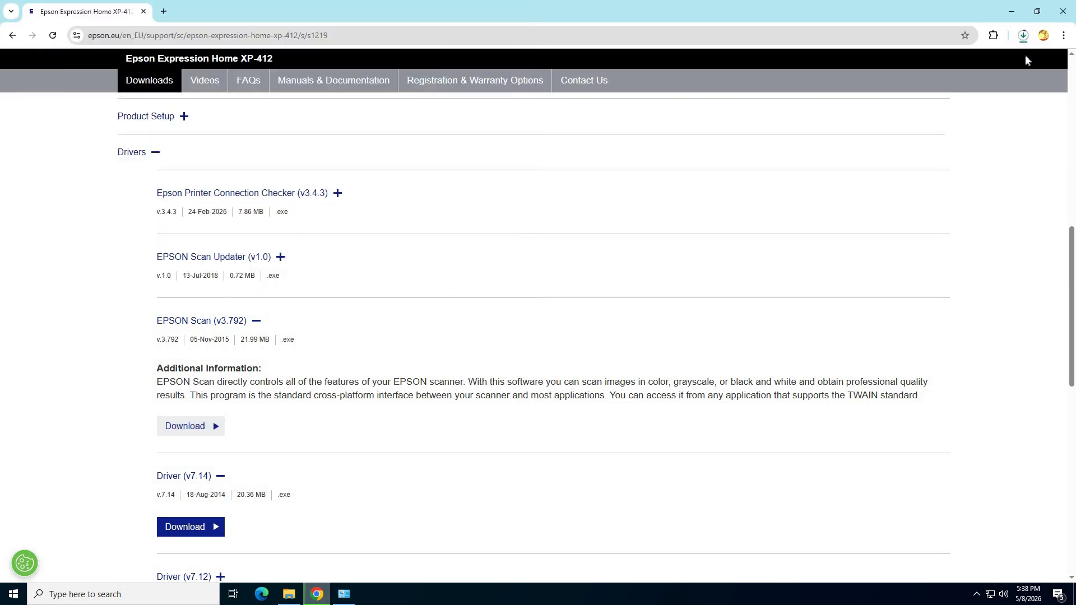
Step: Show the finished epson514286eu download in its folder and run the installer
left_click(1022, 35)
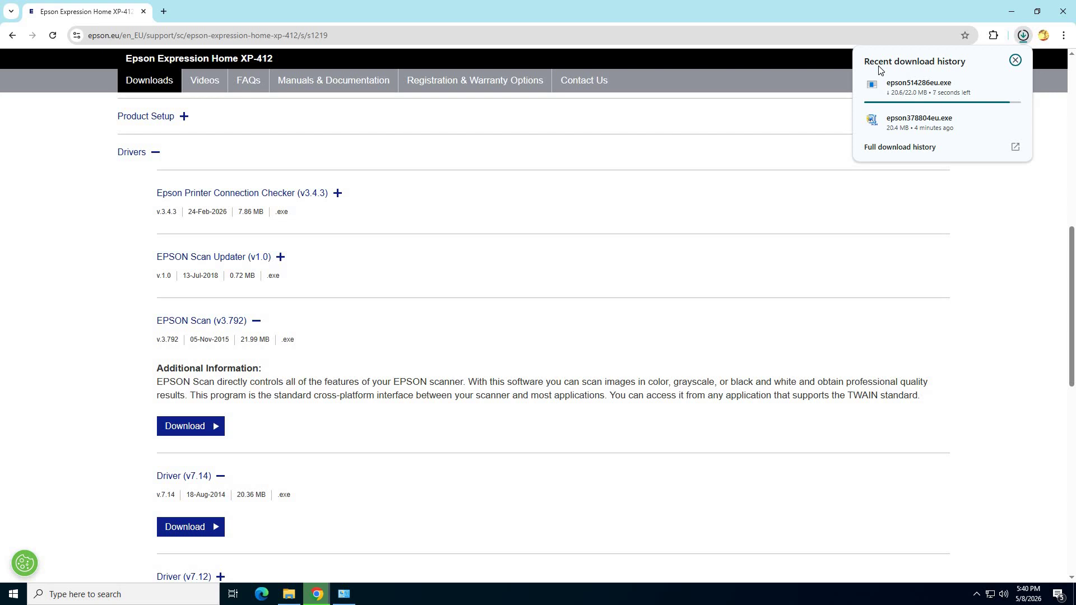
mouse_move(880, 97)
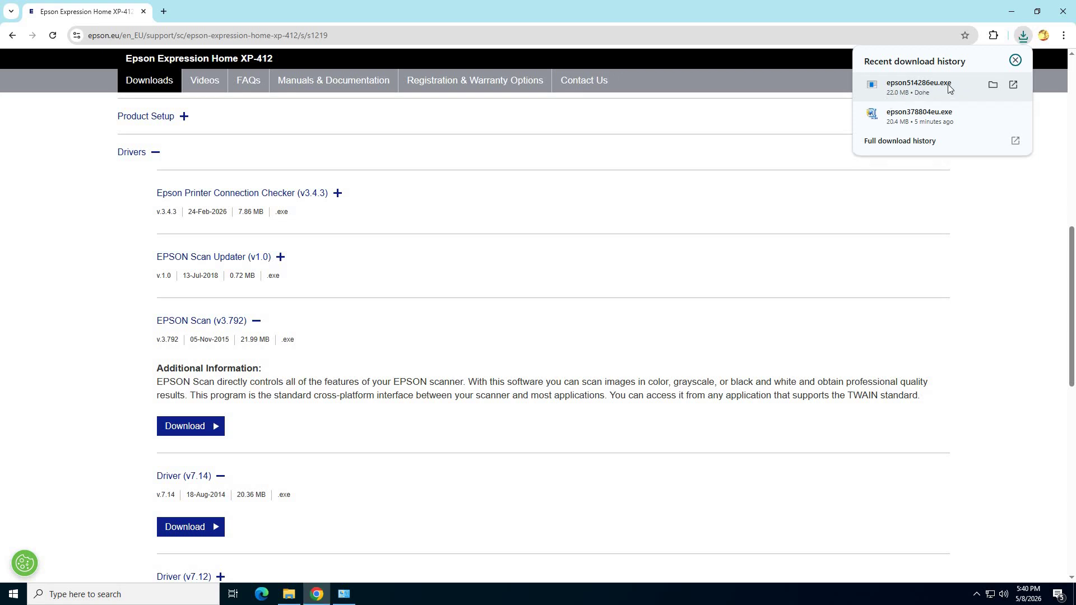
left_click(993, 85)
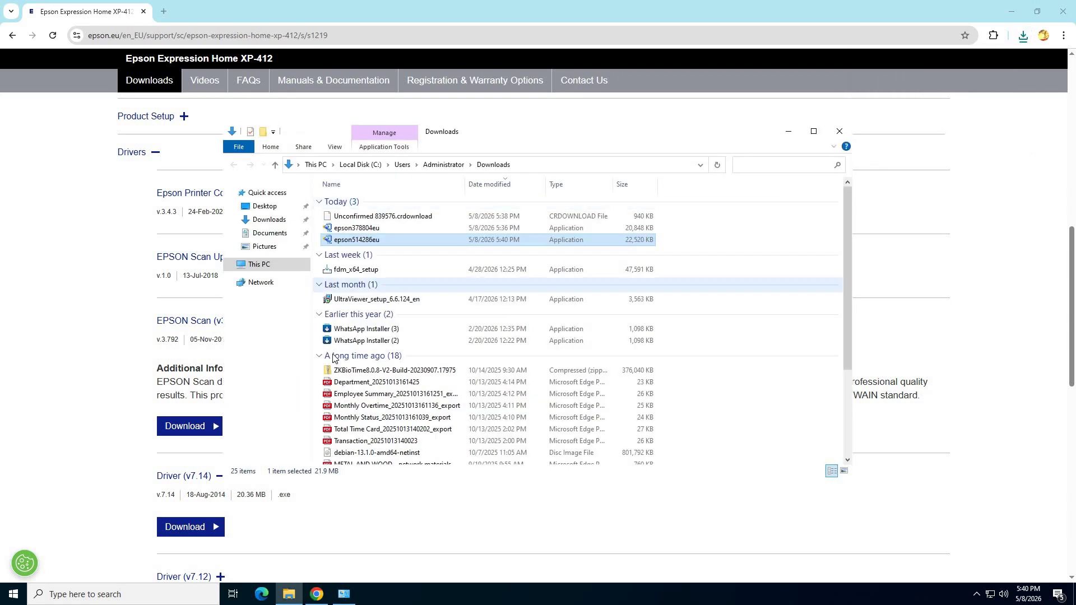
double_click(355, 241)
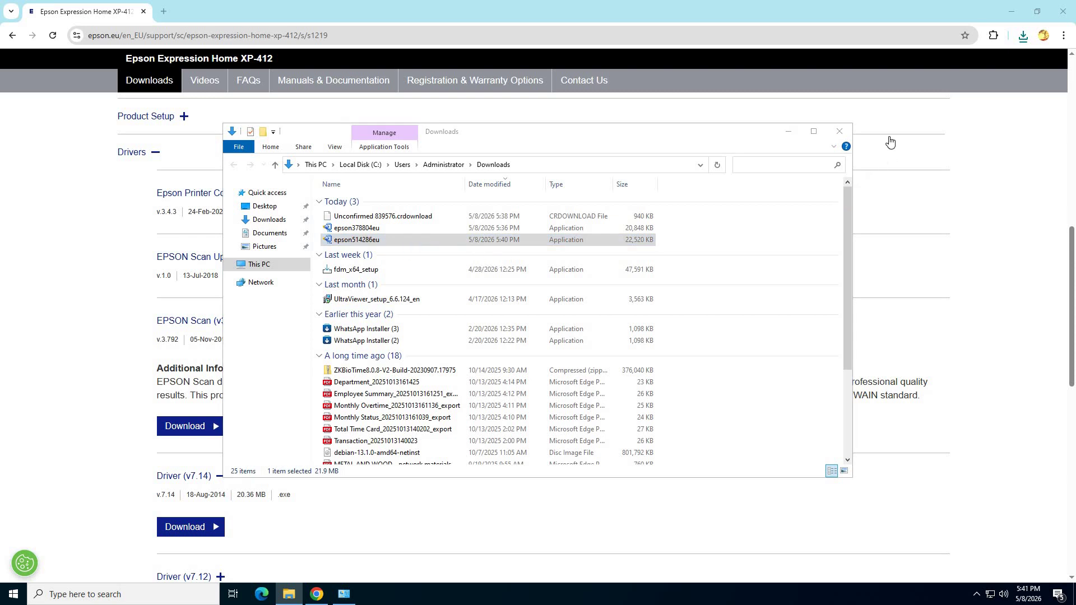
Step: Close the Downloads folder, browser and Devices and Printers windows, leaving the self-extractor open
left_click(839, 132)
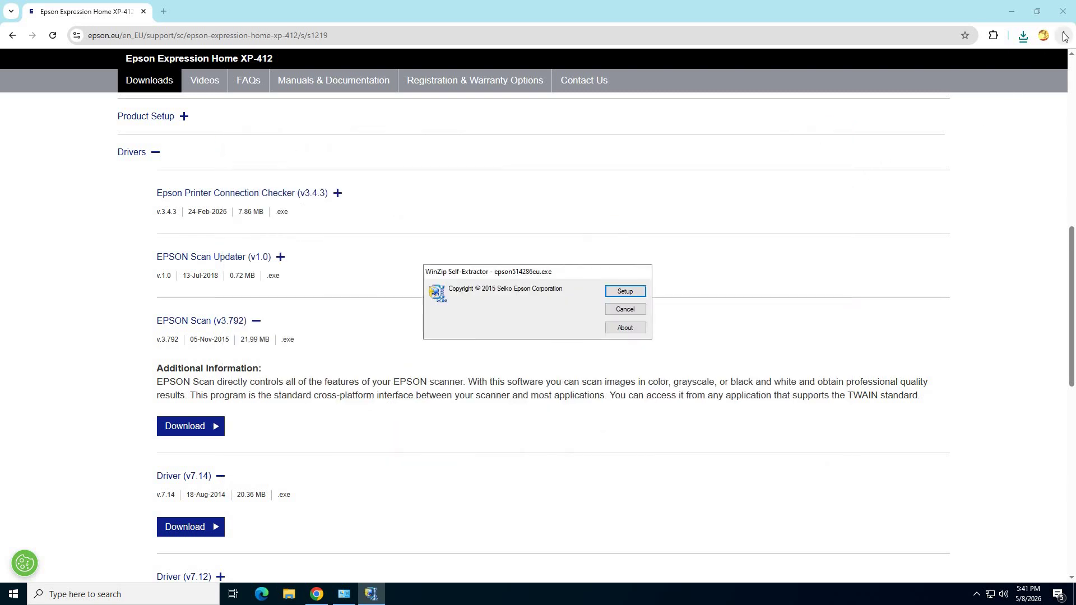
left_click(1063, 11)
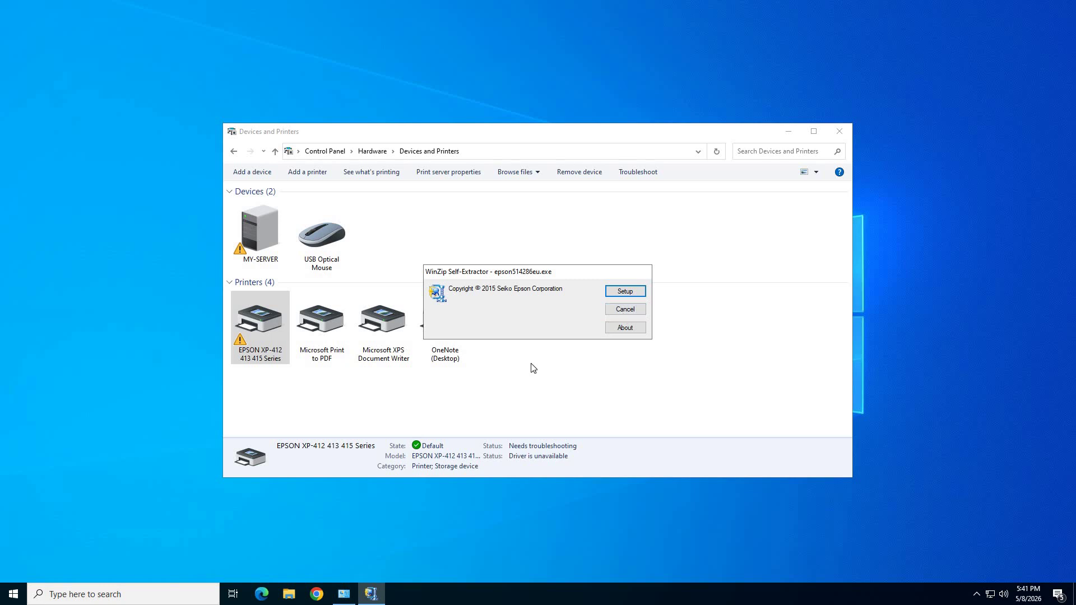
left_click(839, 132)
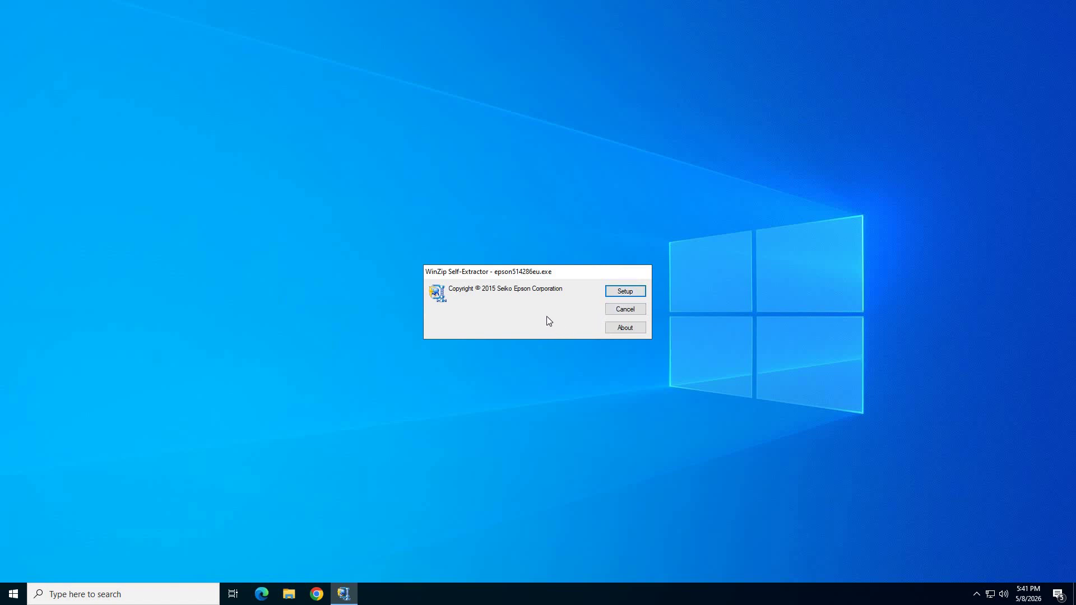
Step: Install EPSON Scan through the setup program, accepting the license agreement and finishing the setup
left_click(621, 291)
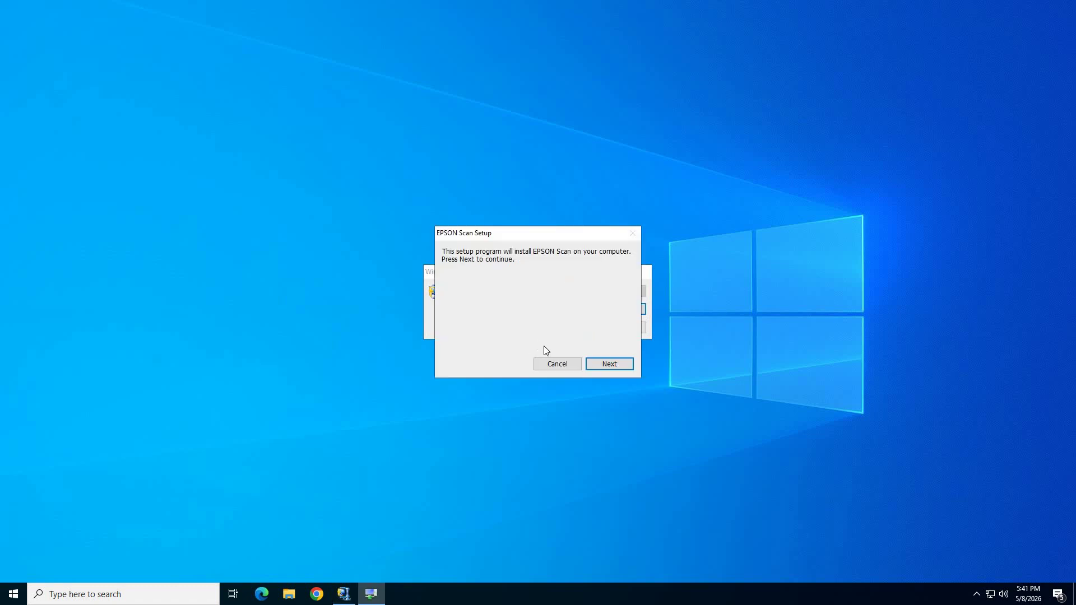
left_click(617, 363)
left_click(457, 362)
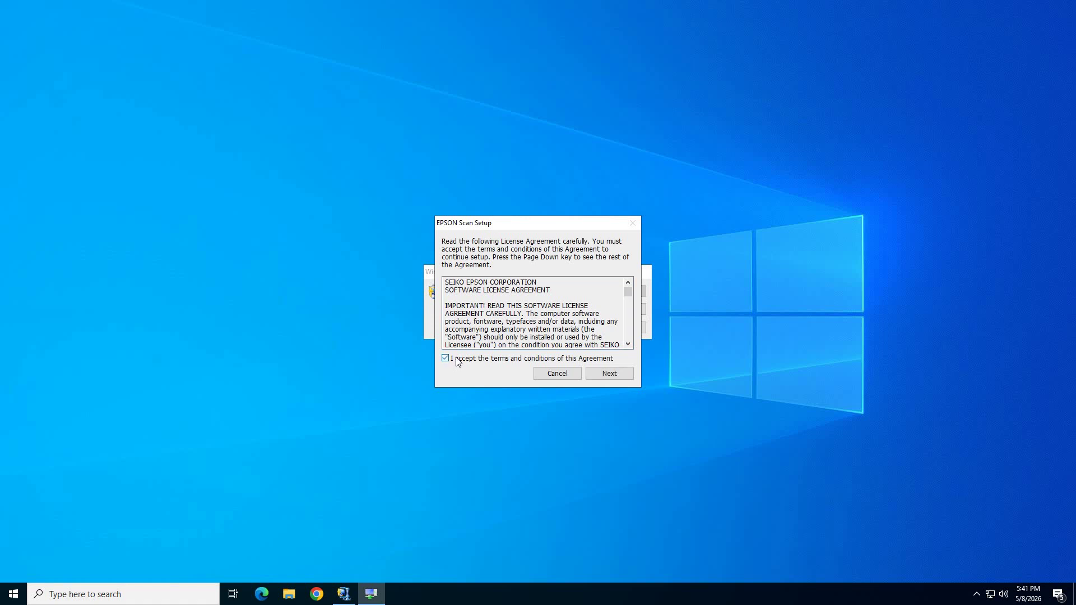
left_click(611, 374)
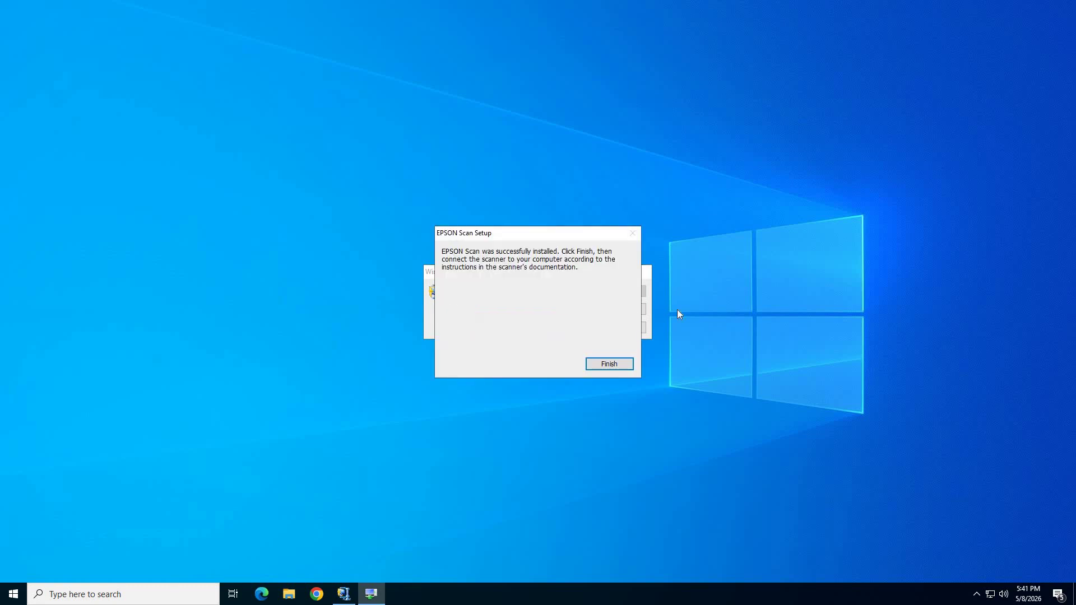
left_click(604, 362)
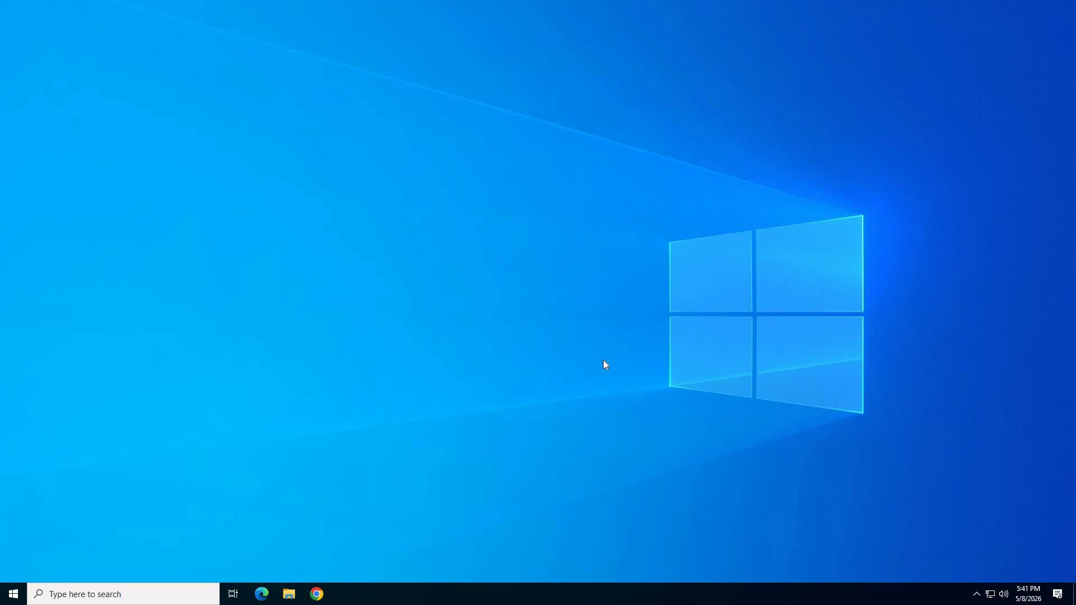
Step: Refresh the desktop, search Windows for "scan" and try to launch EPSON Scan
right_click(432, 225)
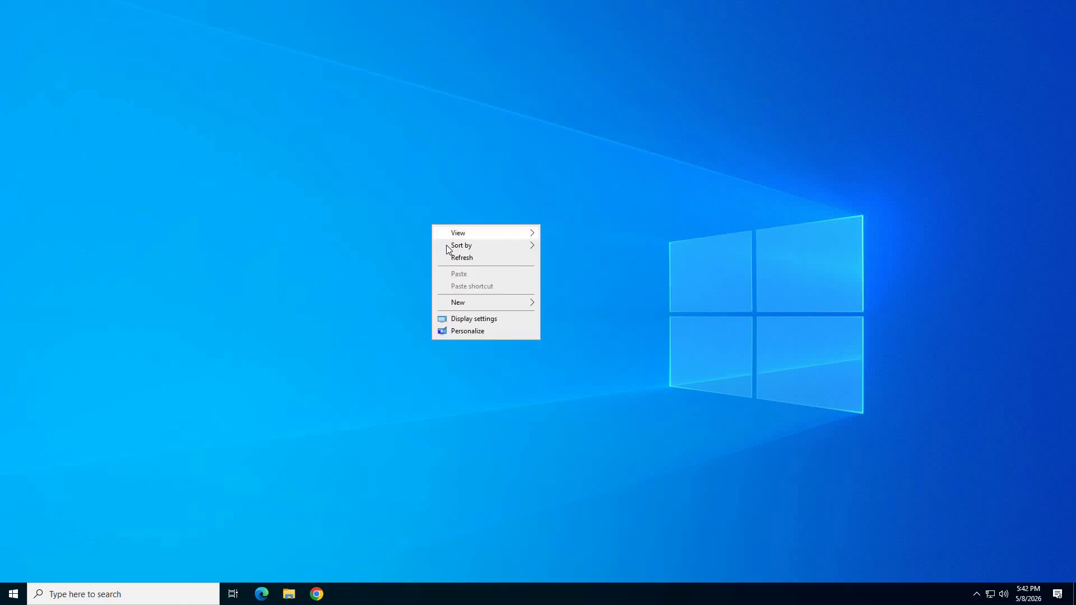
left_click(465, 258)
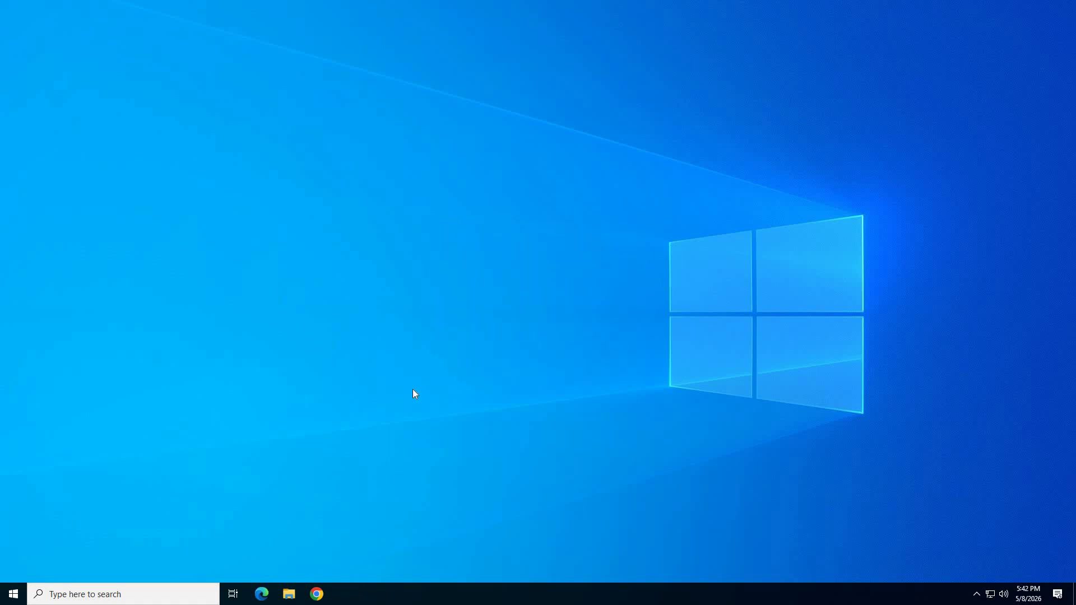
left_click(14, 594)
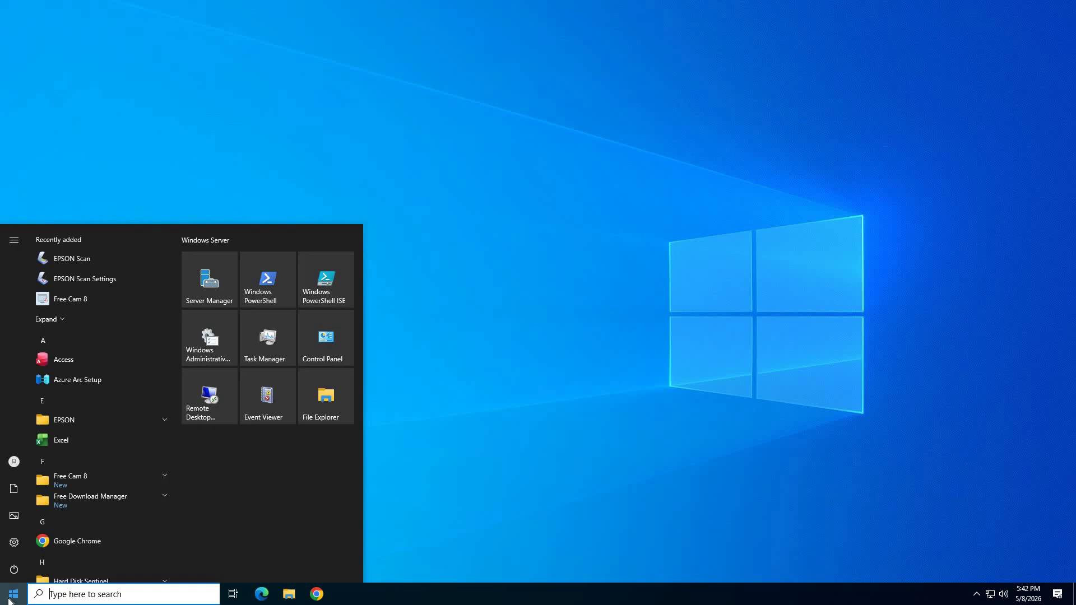
left_click(56, 590)
type("scan")
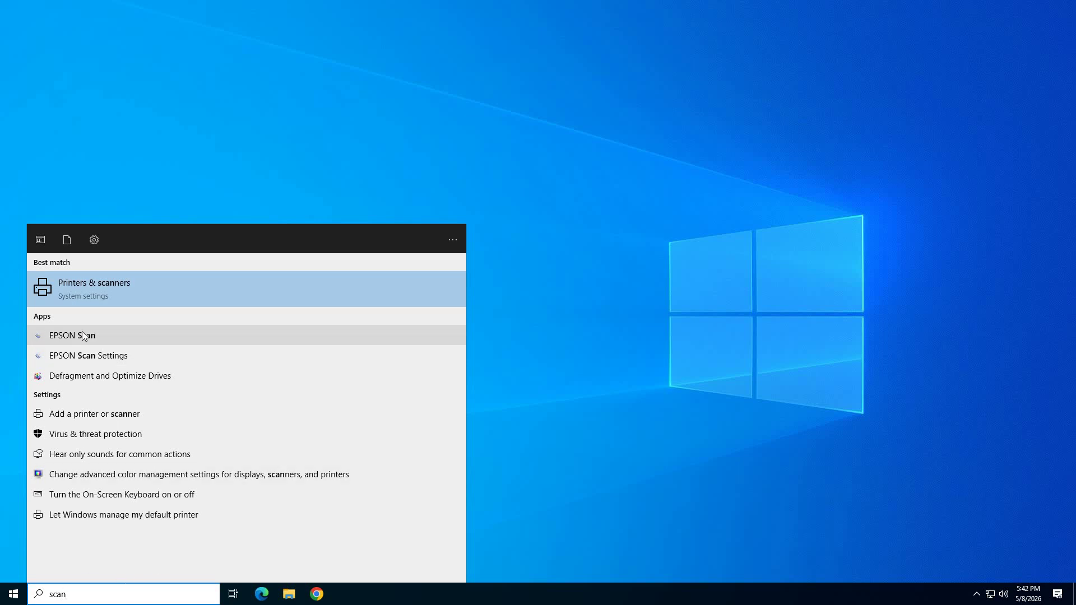
left_click(56, 336)
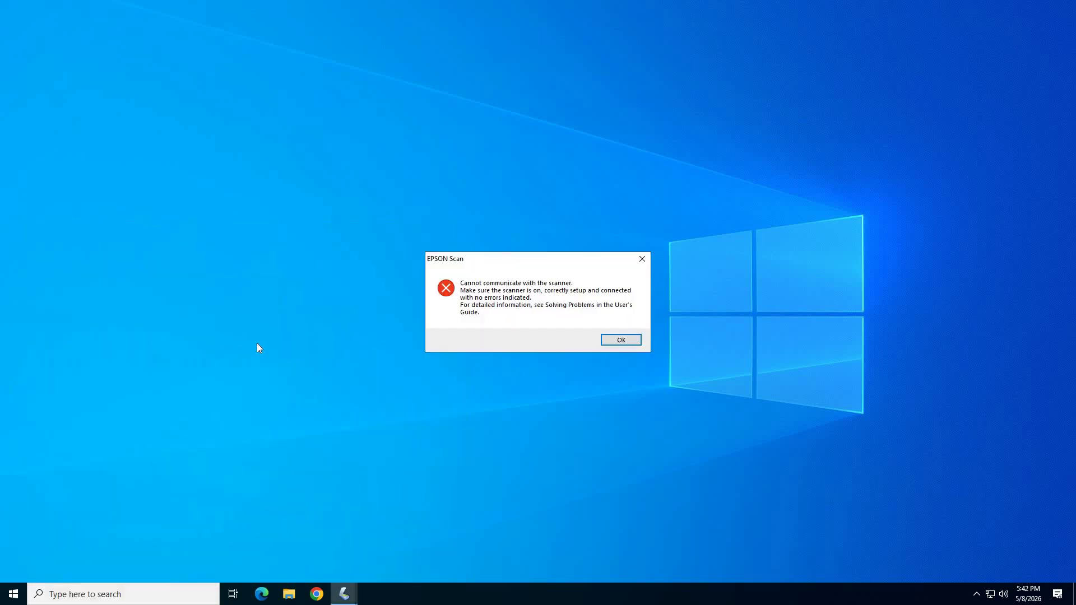
left_click(616, 340)
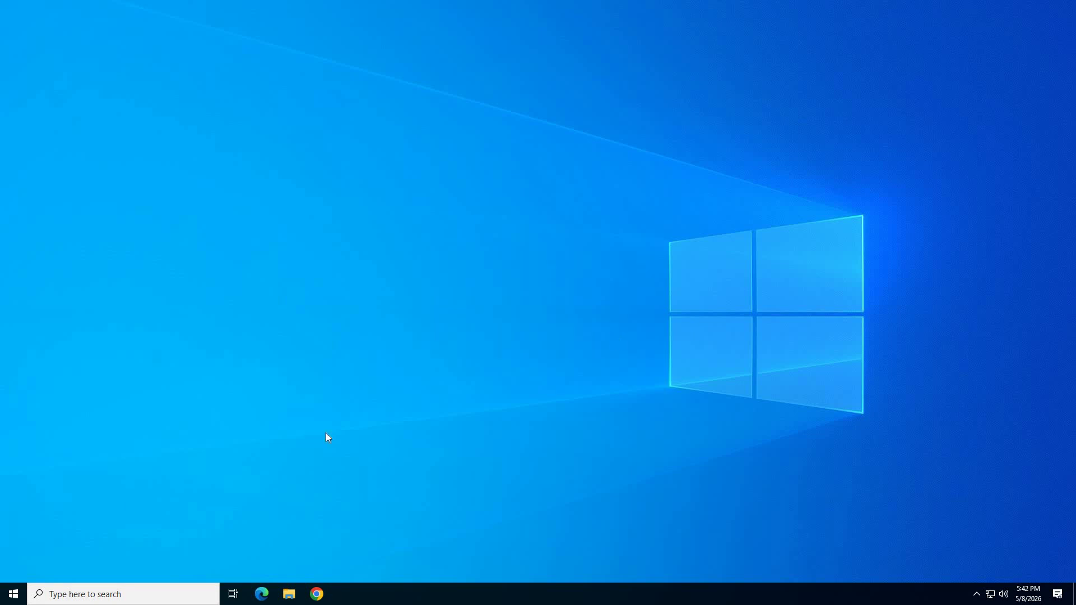
Step: Test the scanner status of the EPSON XP-410 Series over the Local connection in EPSON Scan Settings and close the settings
left_click(14, 594)
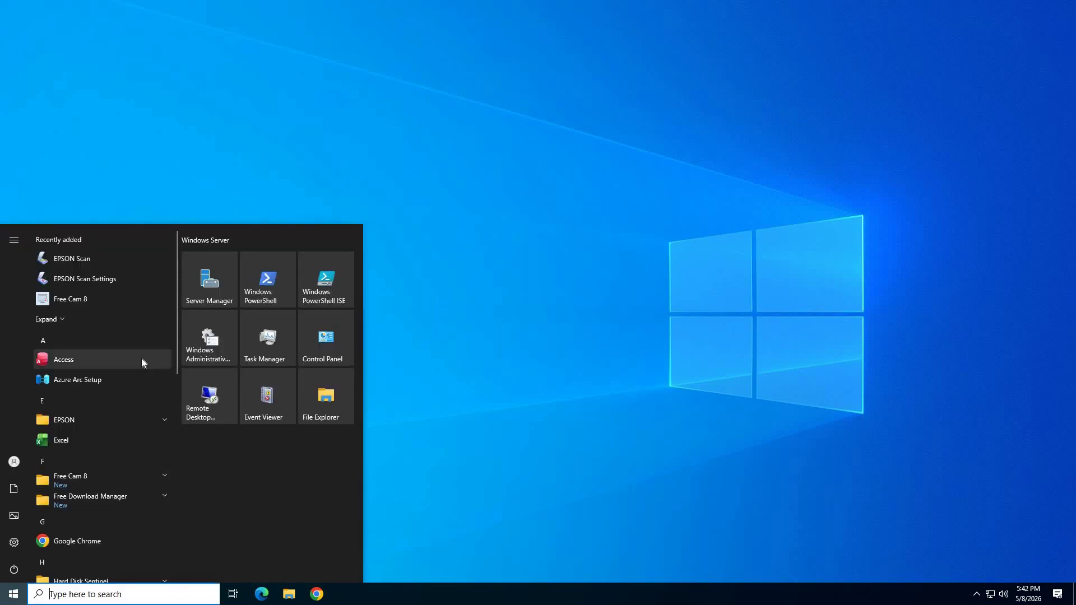
left_click(82, 281)
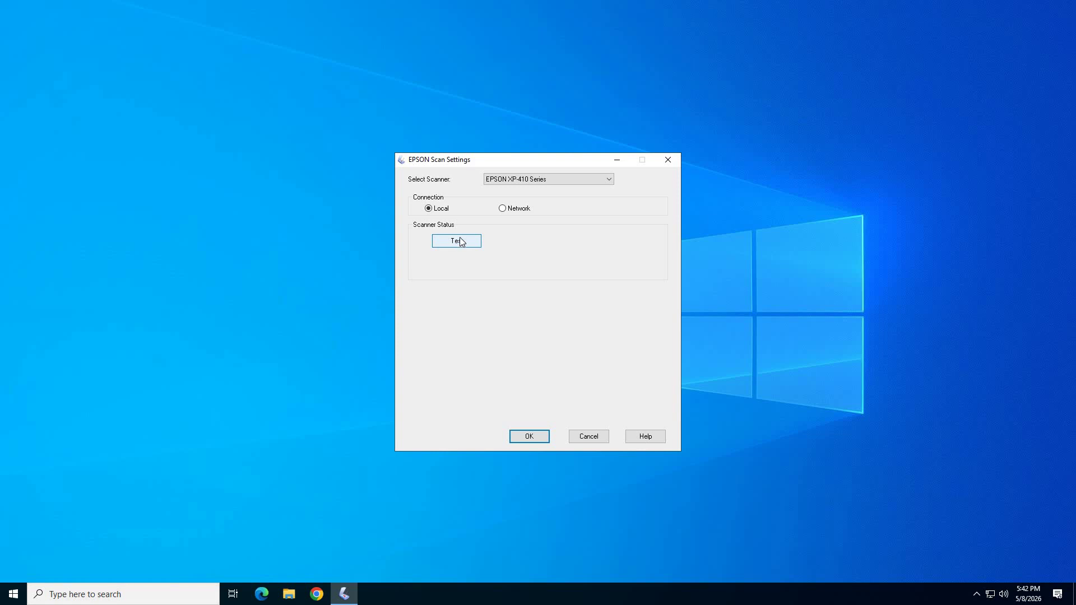
left_click(527, 177)
left_click(527, 177)
left_click(451, 247)
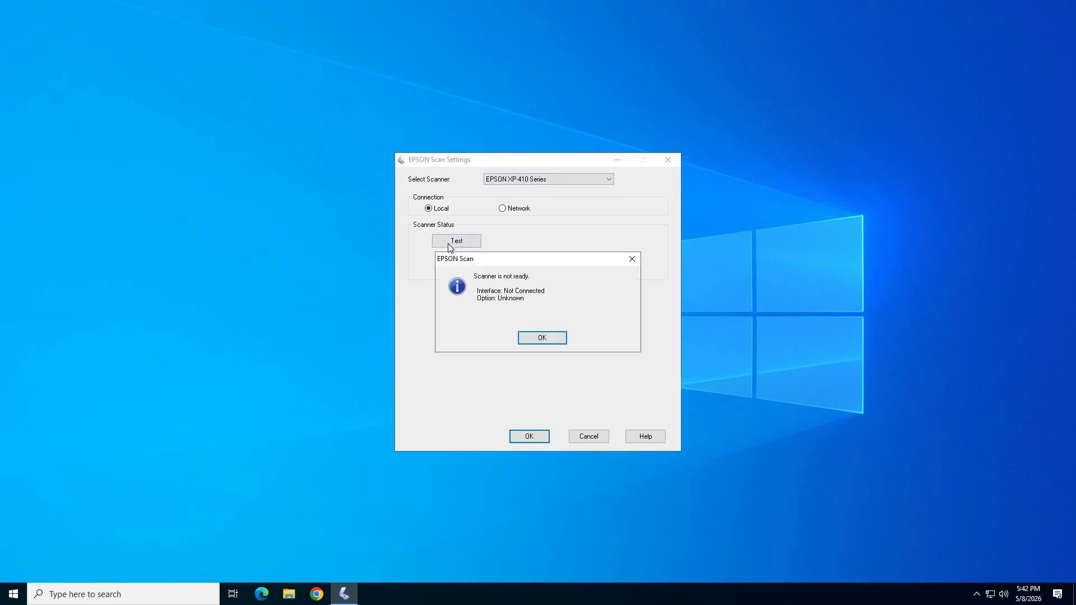
left_click(542, 337)
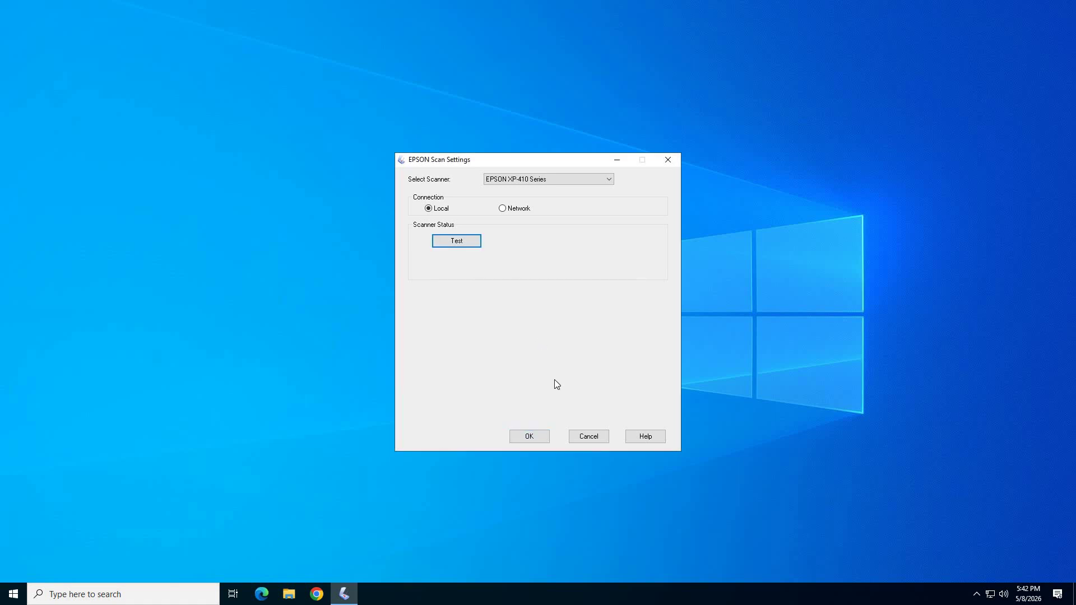
left_click(529, 438)
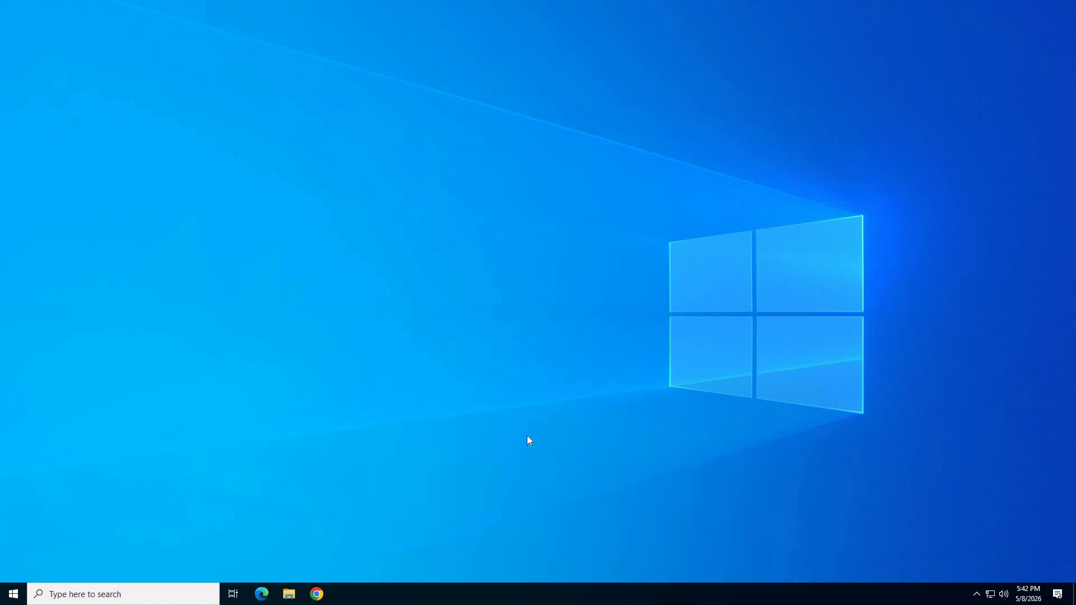
right_click(316, 399)
left_click(353, 433)
left_click(14, 594)
left_click(16, 597)
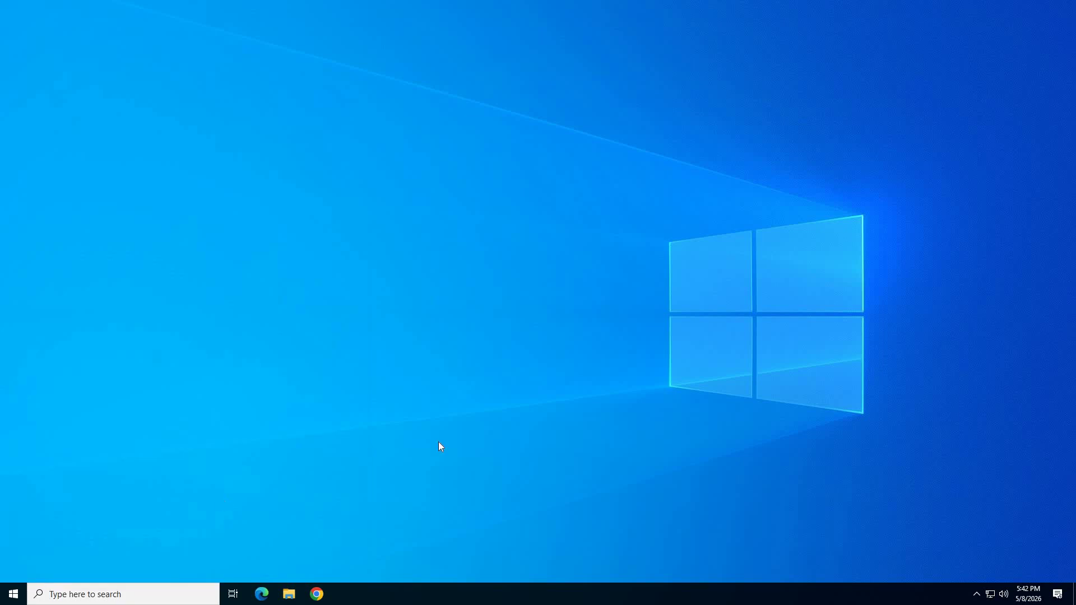